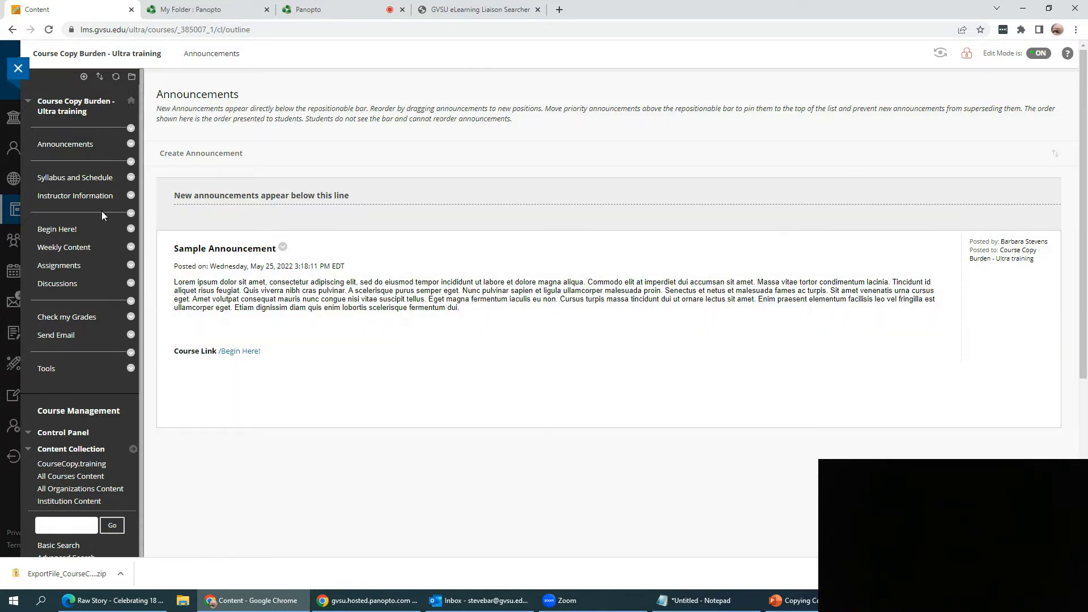
# - Open the 3. Grow folder in Weekly Content, nested inside Week 1 and Part 2. Adapt
pyautogui.click(86, 248)
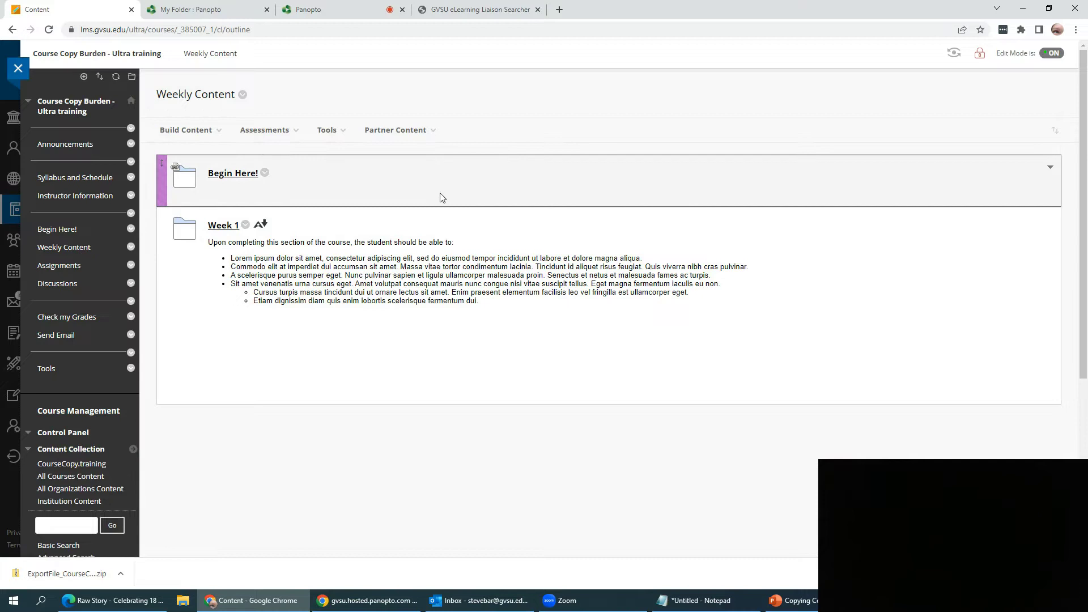
pyautogui.click(222, 227)
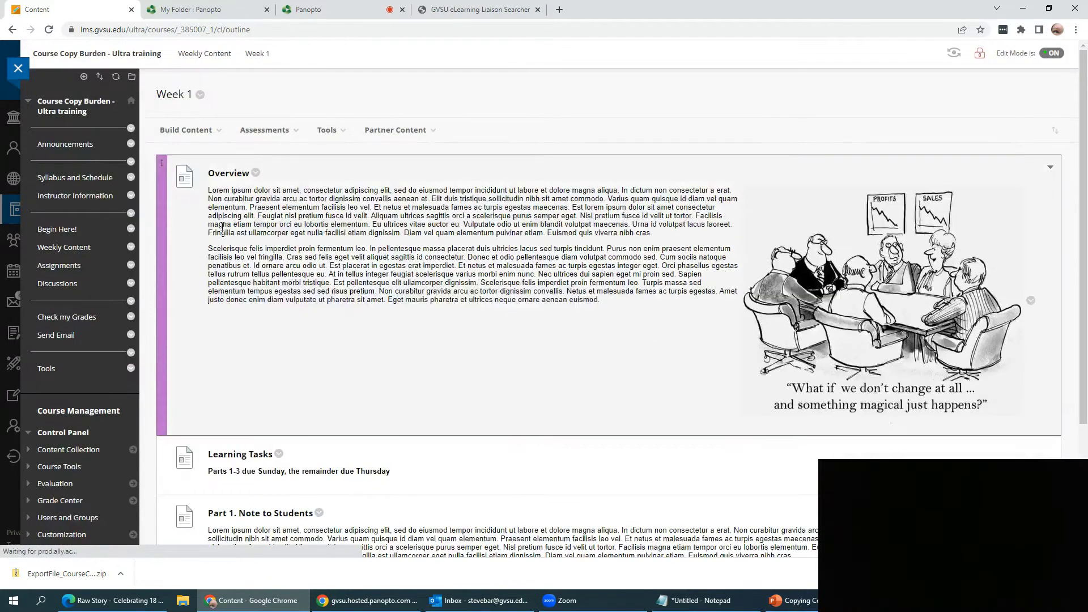
pyautogui.scroll(-5, 433, 292)
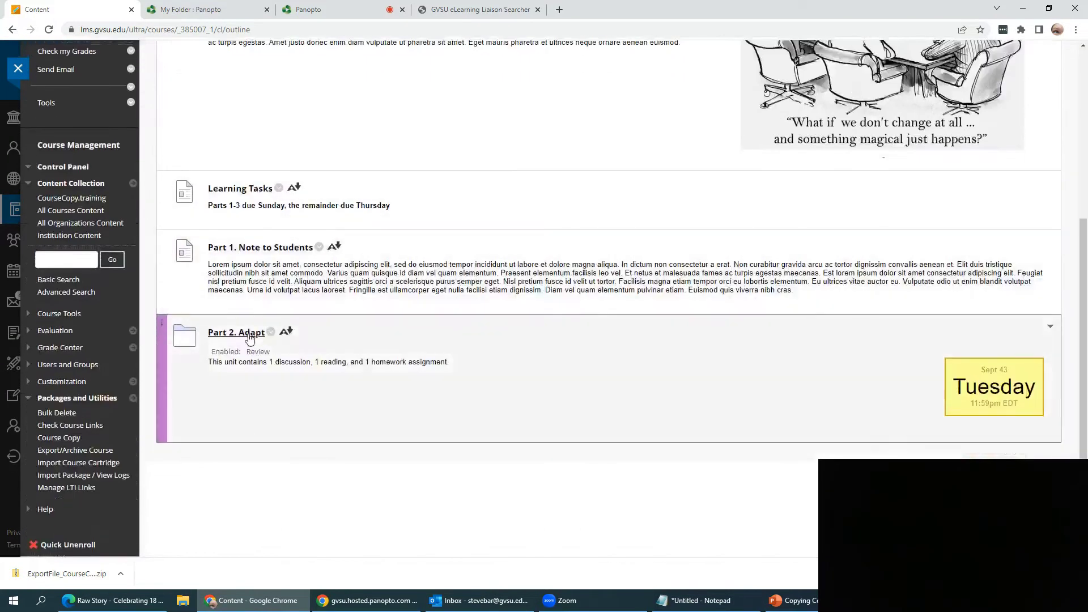
pyautogui.click(255, 334)
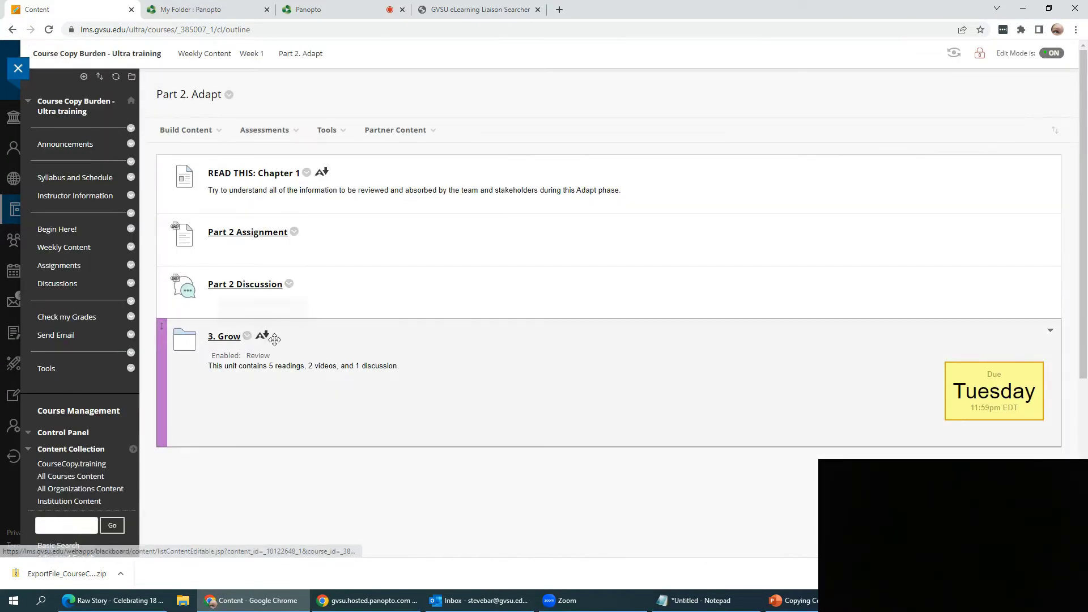
pyautogui.click(235, 340)
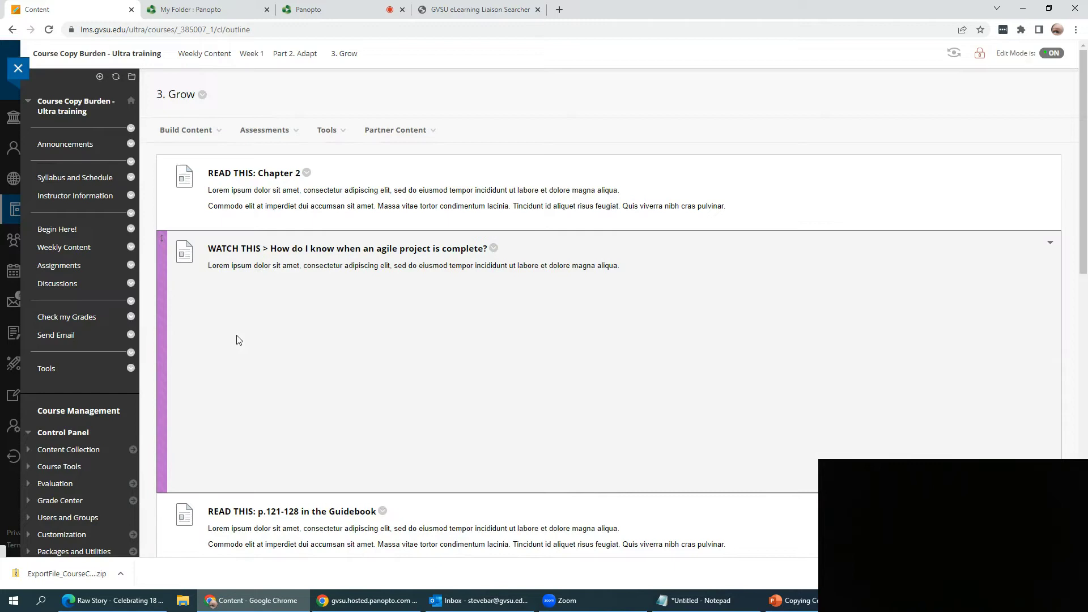
# - Examine the items in the 3. Grow folder and the videos and readings in its nested 4. Finalize folder
pyautogui.scroll(-8, 566, 342)
pyautogui.scroll(-3, 566, 341)
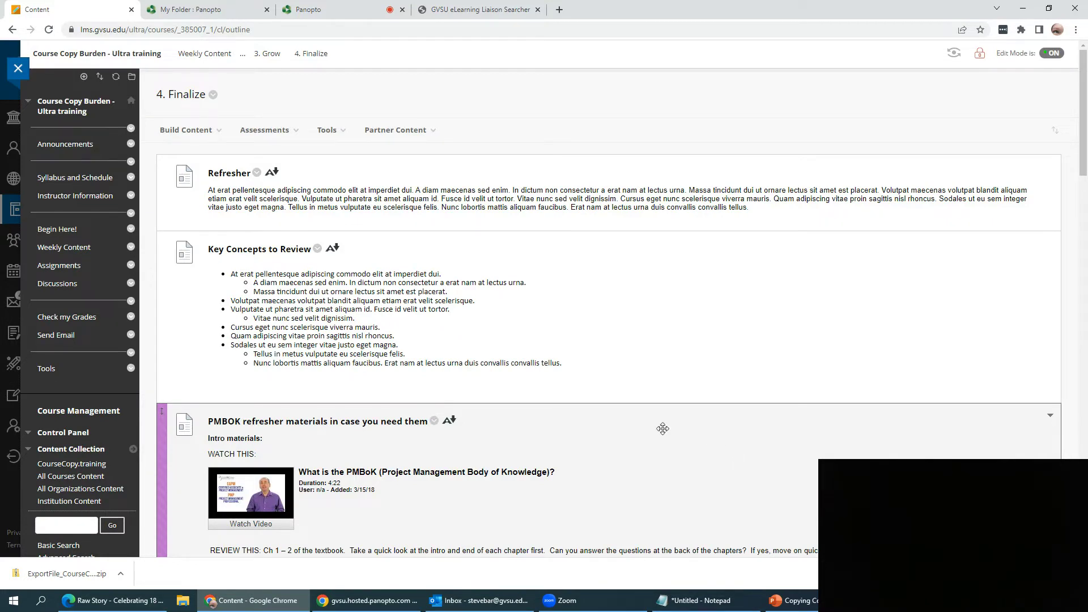
pyautogui.scroll(-3, 657, 430)
pyautogui.scroll(-12, 636, 471)
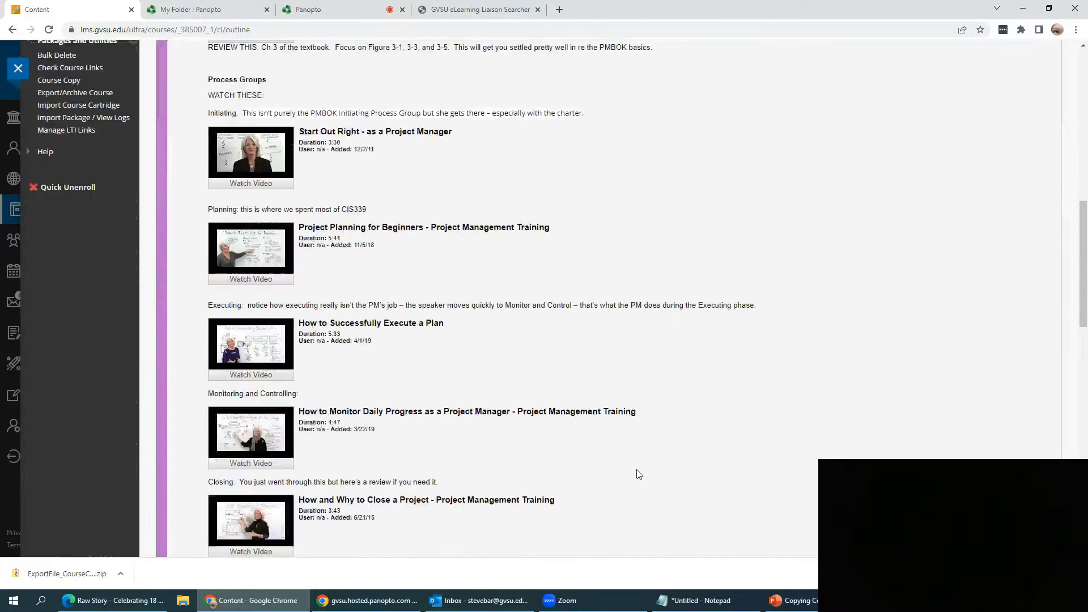
pyautogui.scroll(-6, 639, 473)
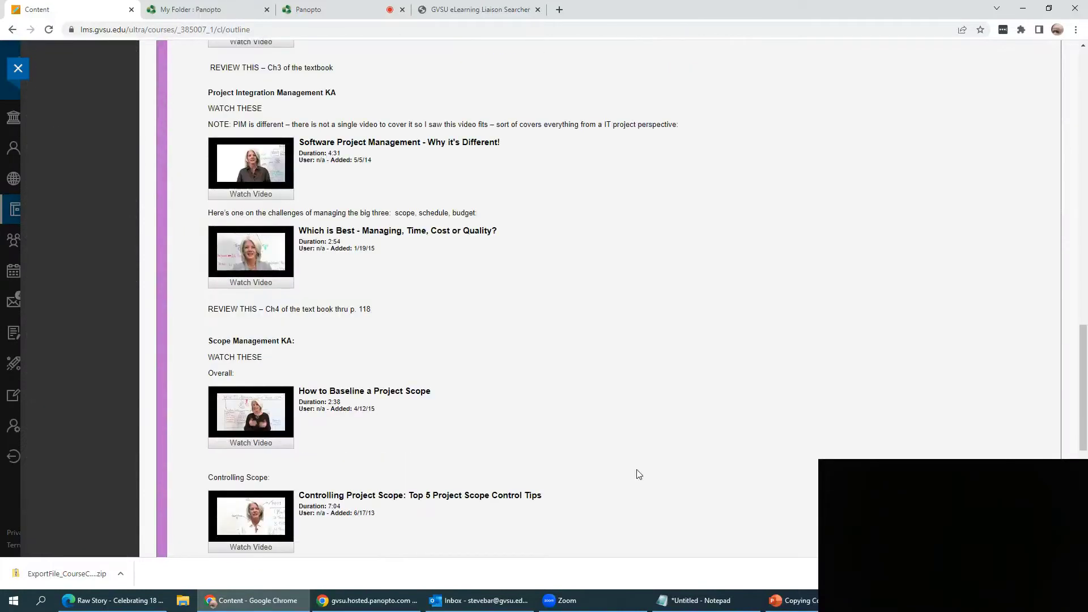
pyautogui.scroll(20, 638, 470)
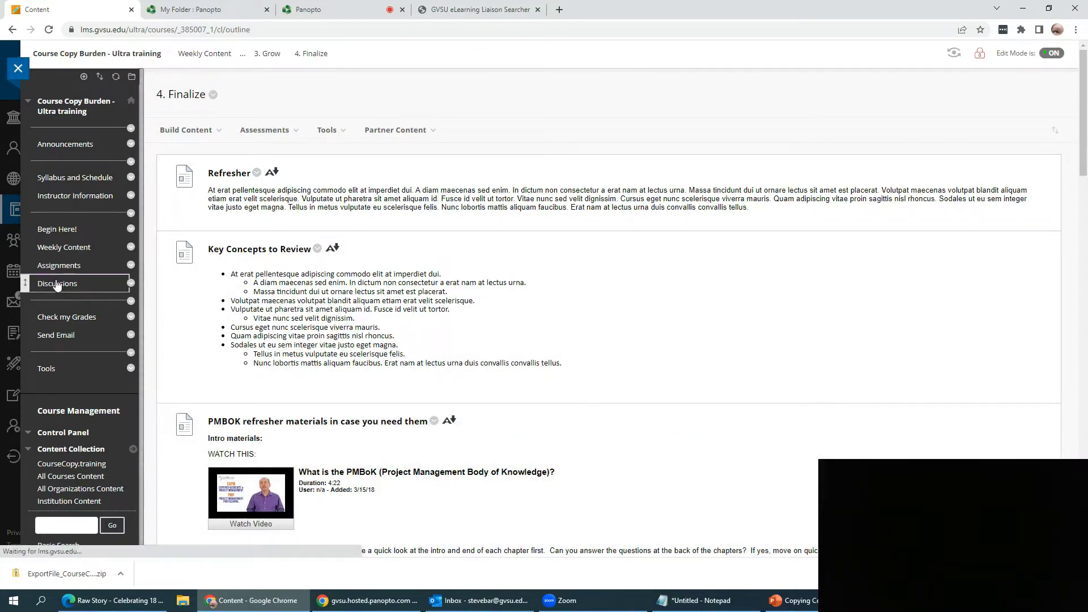
# - Open the Part 2 Discussion forum from the course's discussion board
pyautogui.click(59, 284)
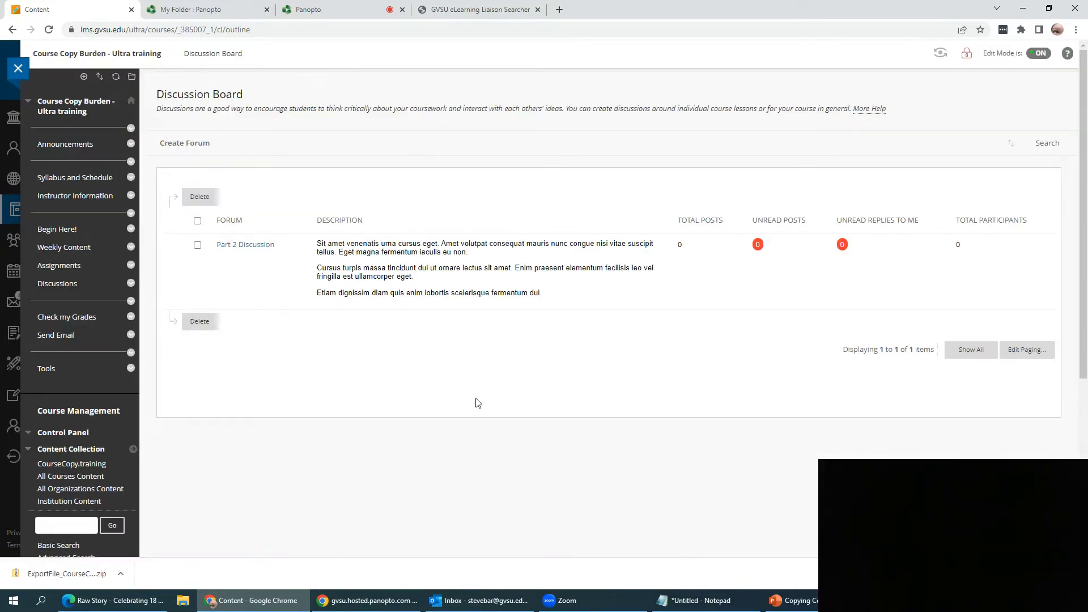
pyautogui.click(232, 244)
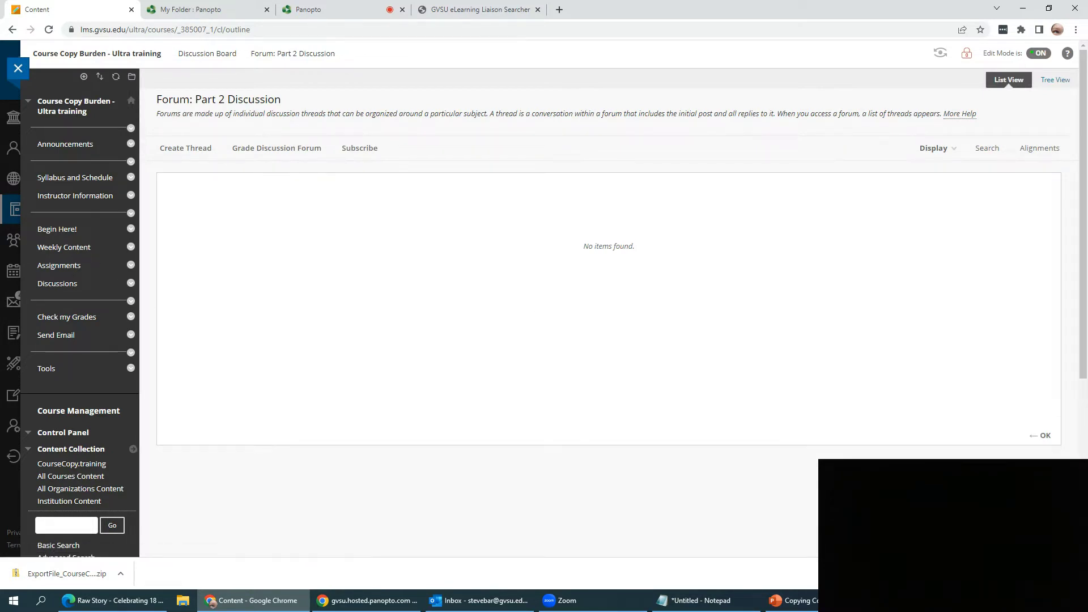
pyautogui.hotkey('alt', 'Tab')
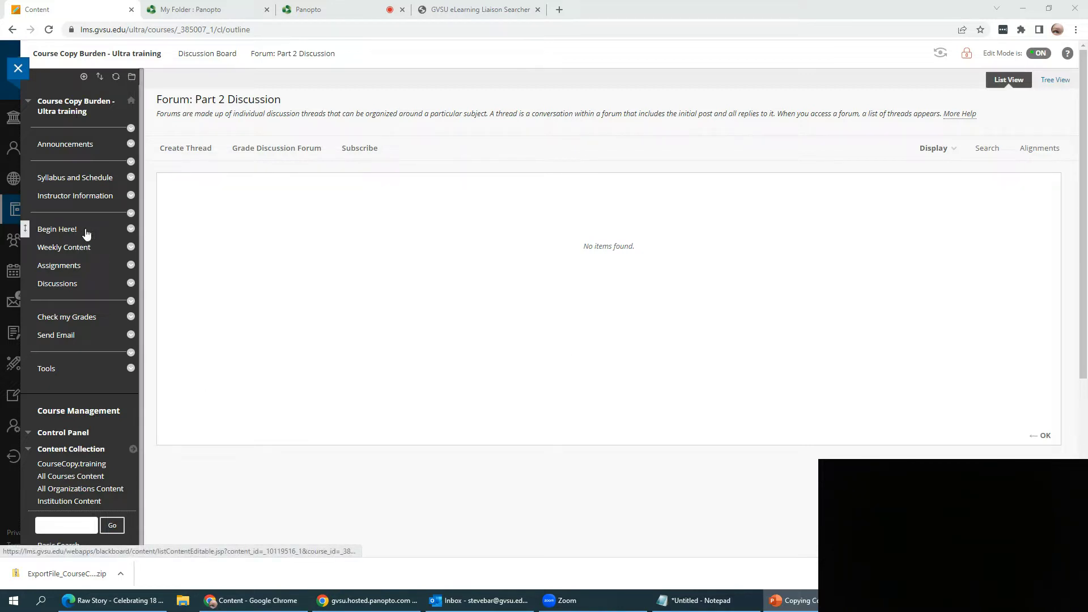
# - Go to Export/Archive Course from the Weekly Content area and start a new export package
pyautogui.click(71, 248)
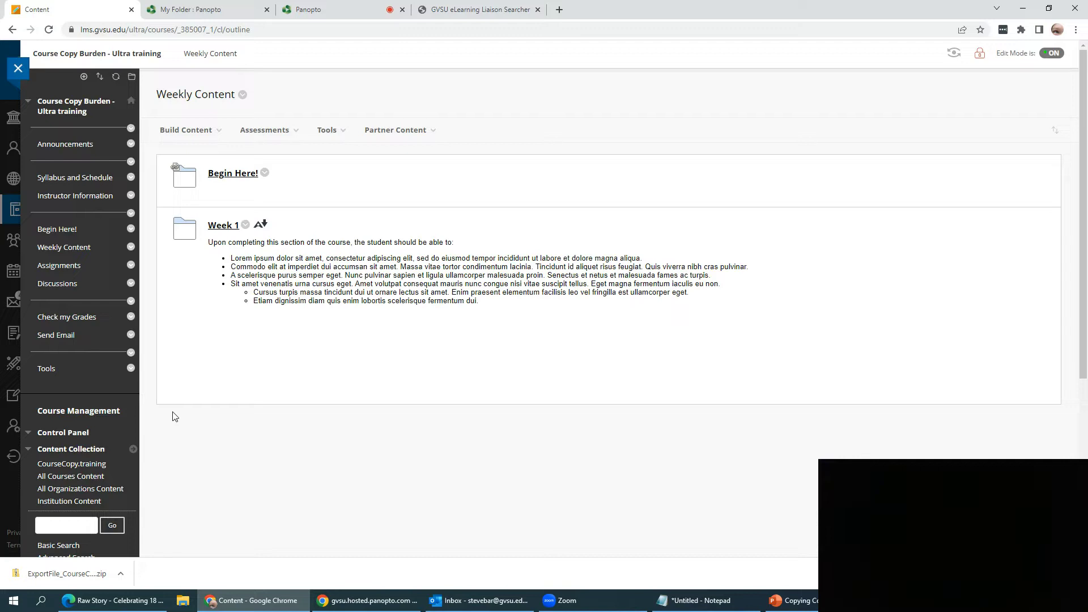
pyautogui.scroll(-3, 161, 386)
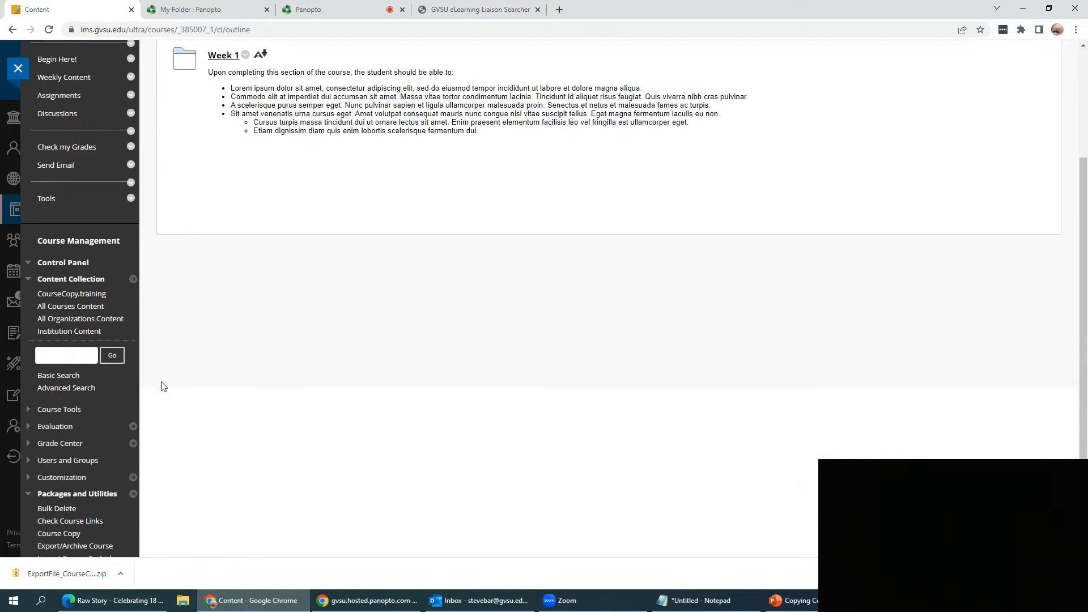
pyautogui.scroll(-2, 164, 387)
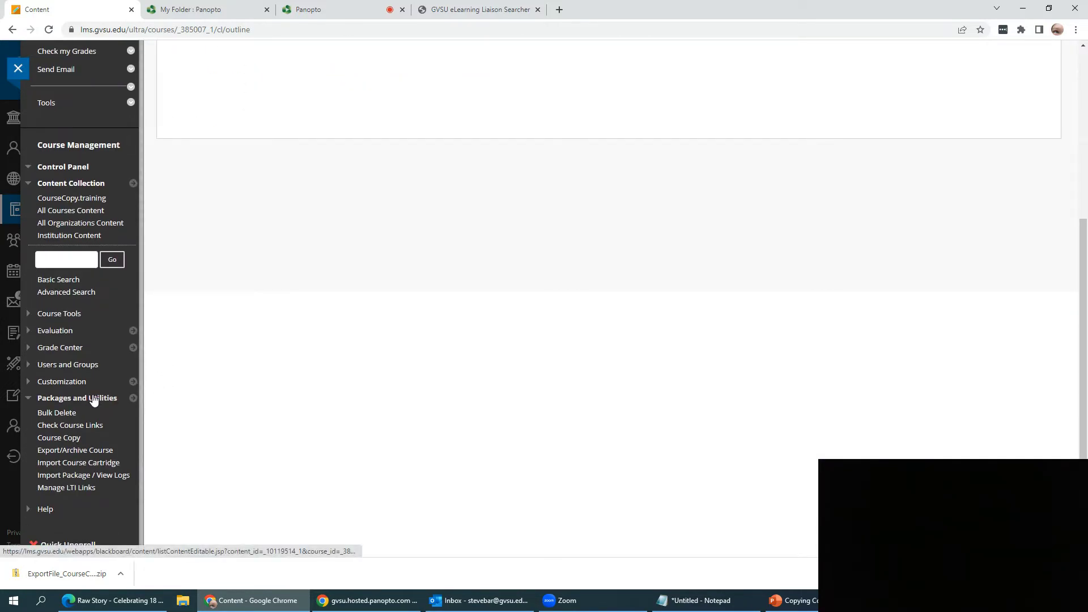
pyautogui.click(59, 451)
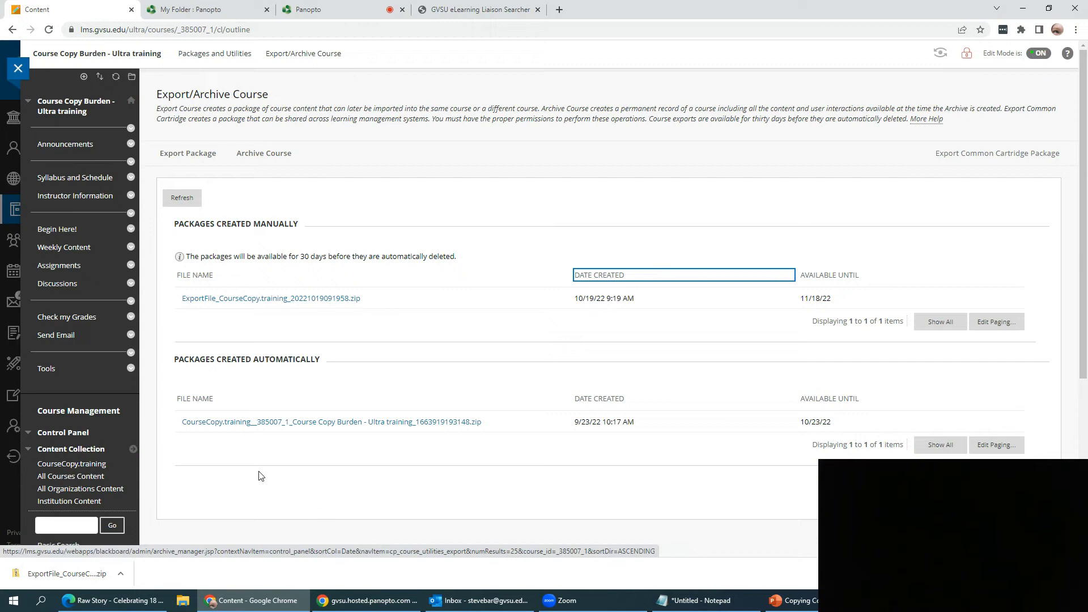
pyautogui.moveTo(343, 434)
pyautogui.click(197, 160)
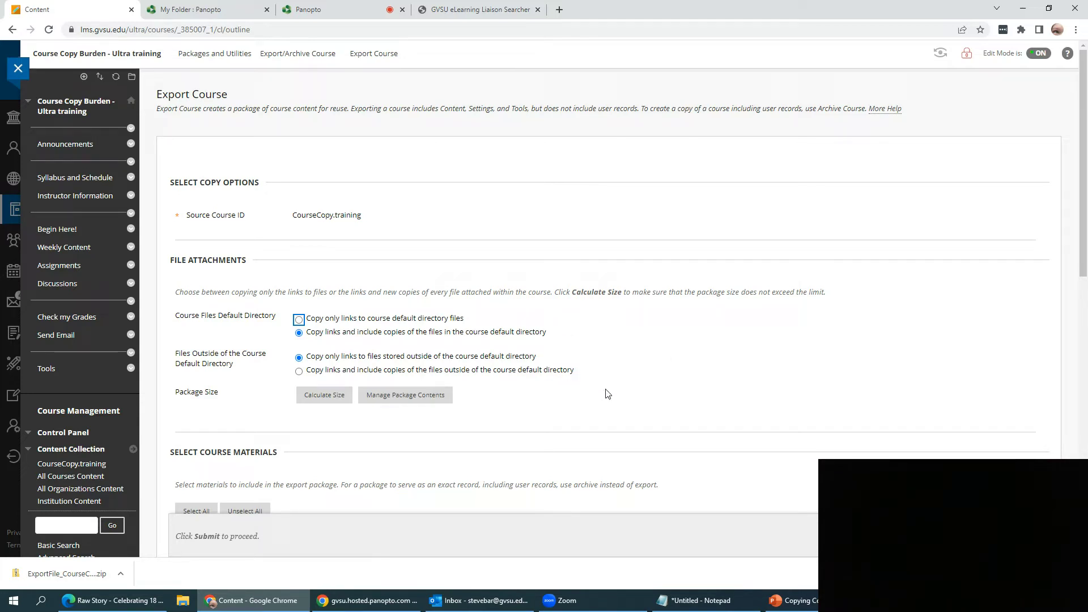
# - Select all course materials for inclusion in the export package
pyautogui.scroll(-4, 654, 391)
pyautogui.scroll(-3, 731, 373)
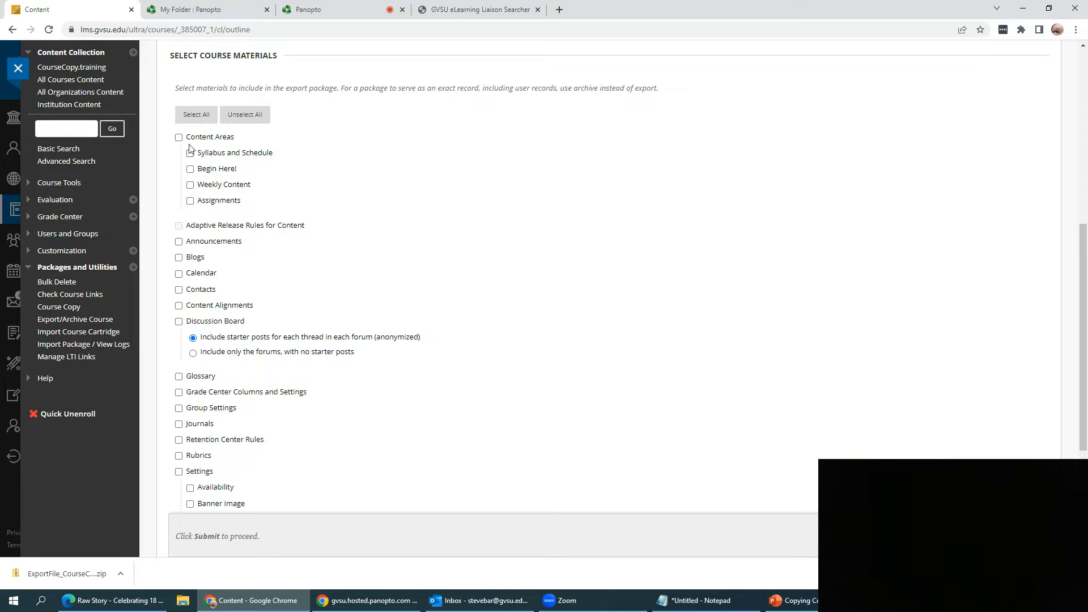
pyautogui.click(189, 117)
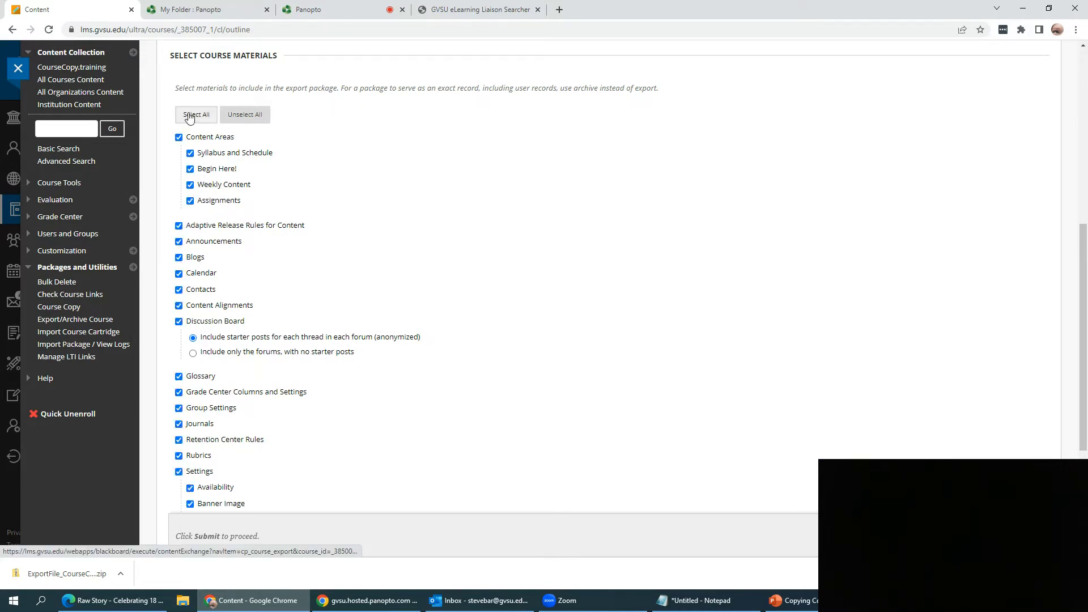
pyautogui.scroll(-4, 595, 251)
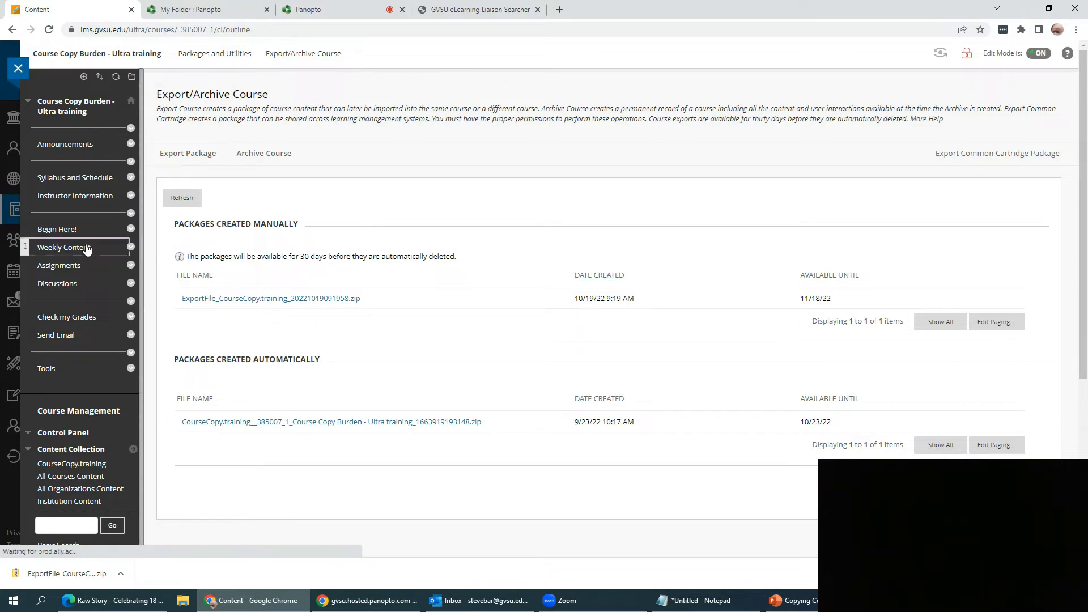
# - Return to Weekly Content and reopen the course's Export/Archive page to view the available packages
pyautogui.click(88, 248)
pyautogui.scroll(-3, 109, 331)
pyautogui.scroll(-2, 110, 332)
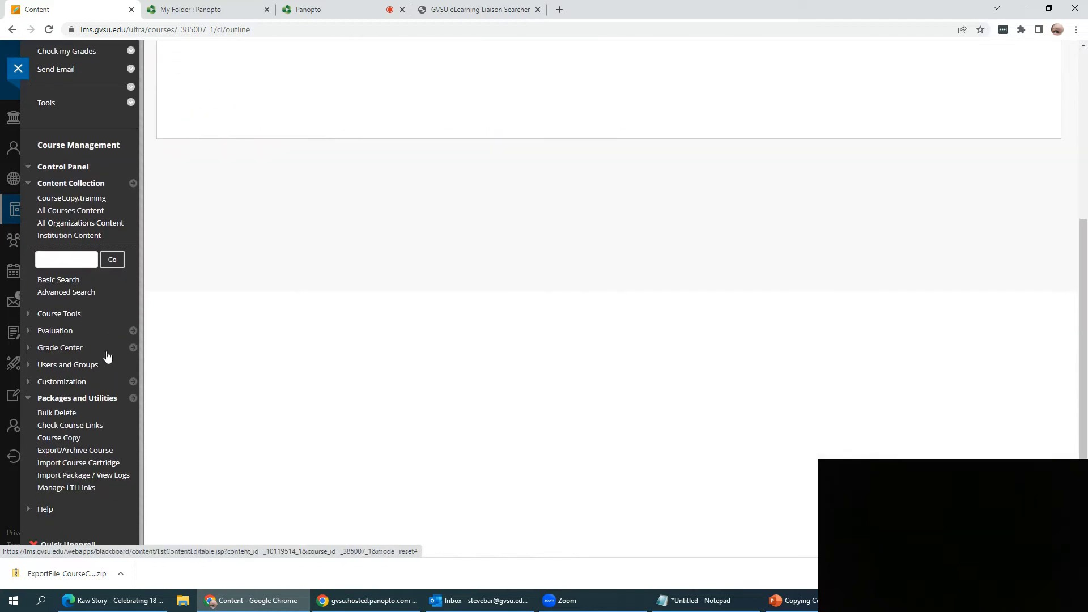
pyautogui.click(44, 453)
pyautogui.click(45, 452)
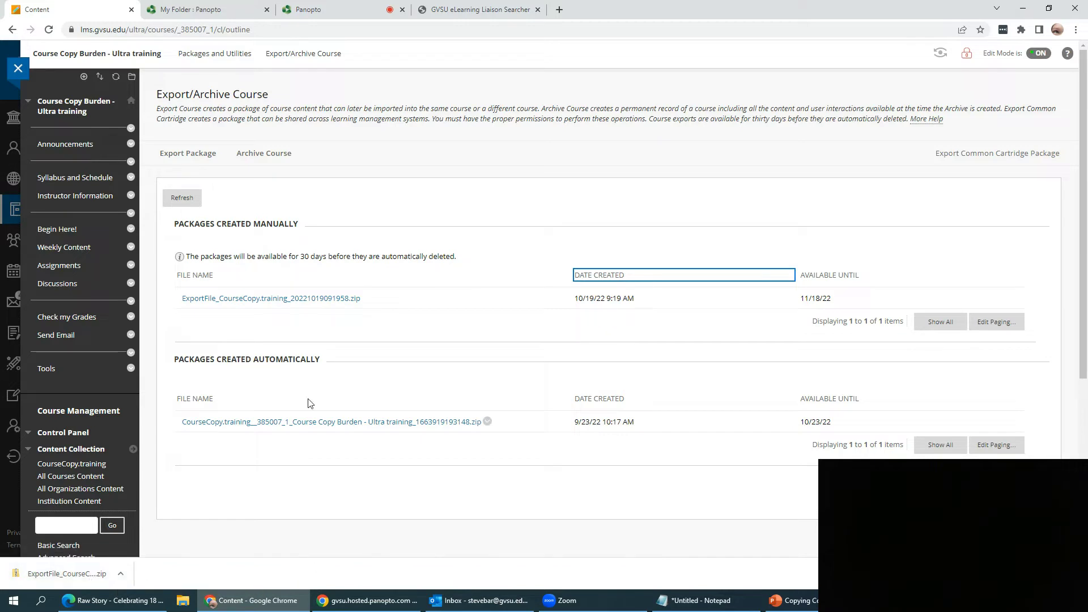
# - Open the Ultra sandbox course and import the course content package ExportFile_CourseCopy.training_20221019091958.zip from Downloads
pyautogui.click(17, 68)
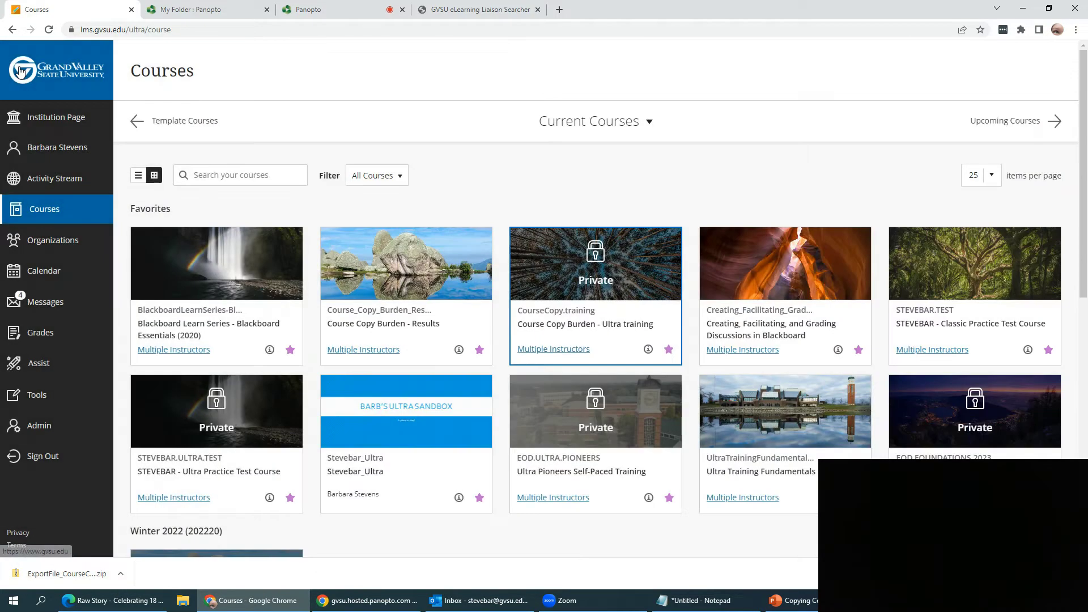
pyautogui.click(357, 458)
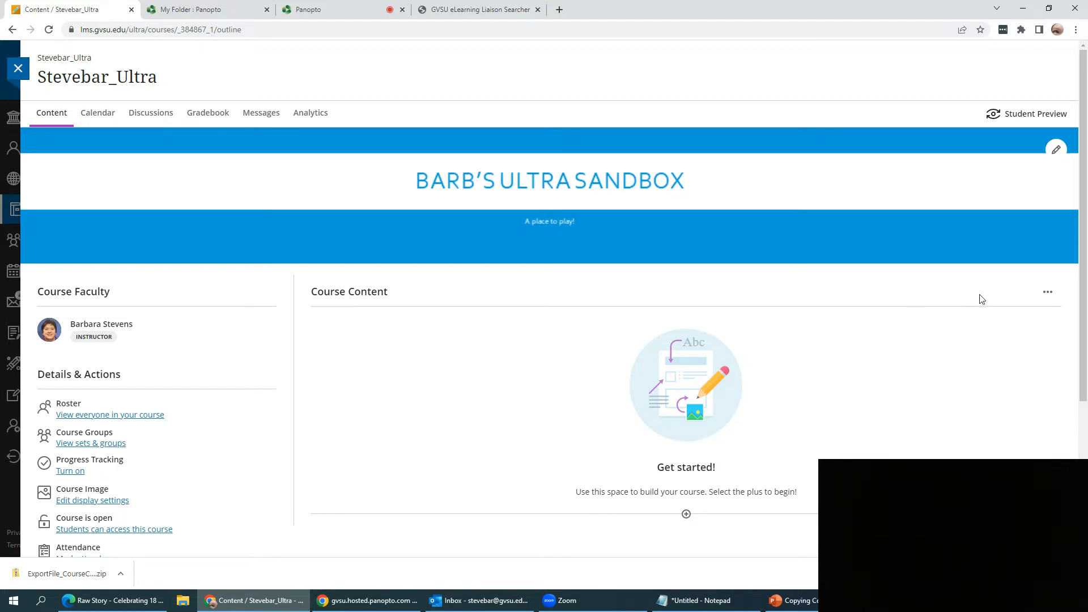
pyautogui.click(1049, 295)
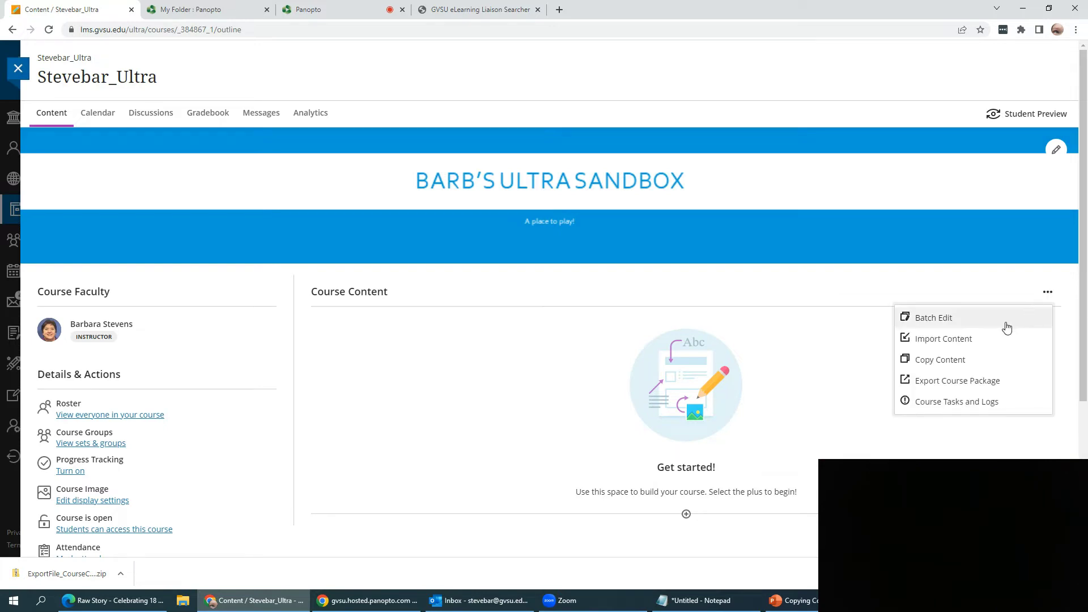
pyautogui.click(967, 340)
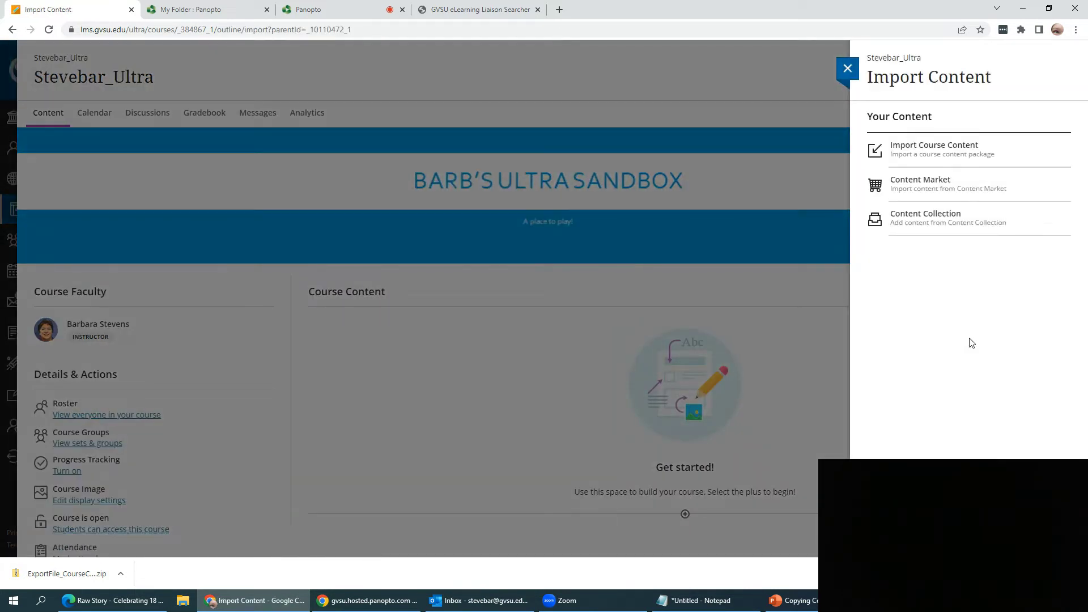
pyautogui.click(961, 145)
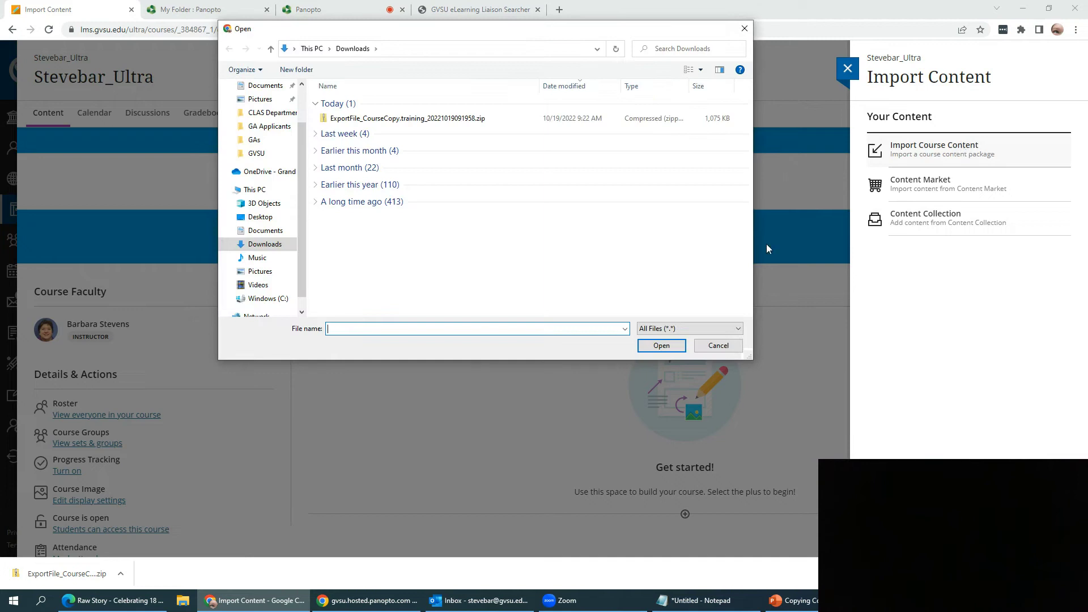
pyautogui.click(436, 123)
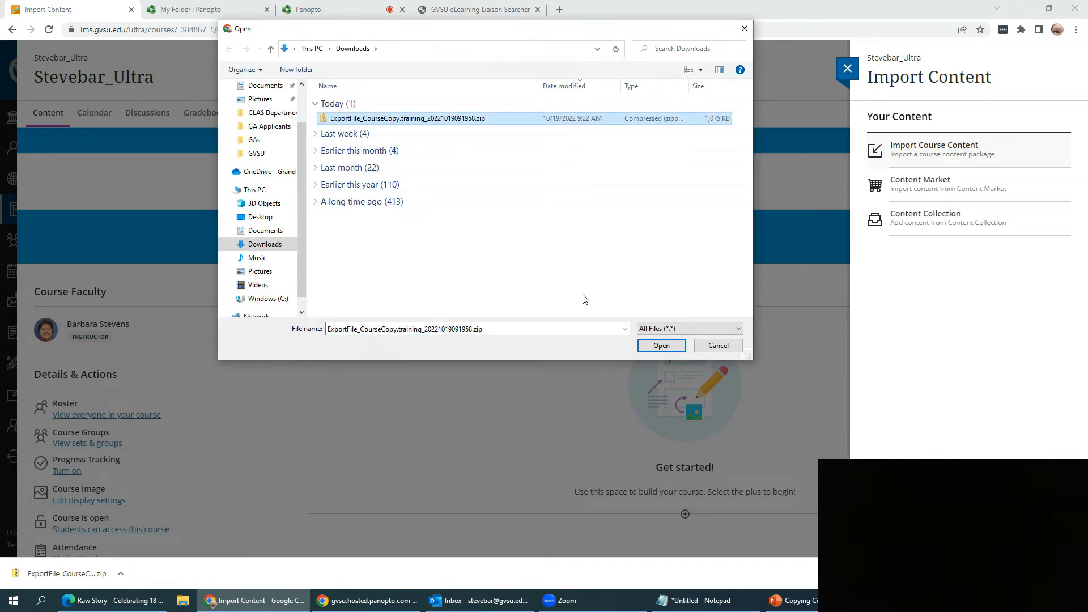
pyautogui.click(654, 346)
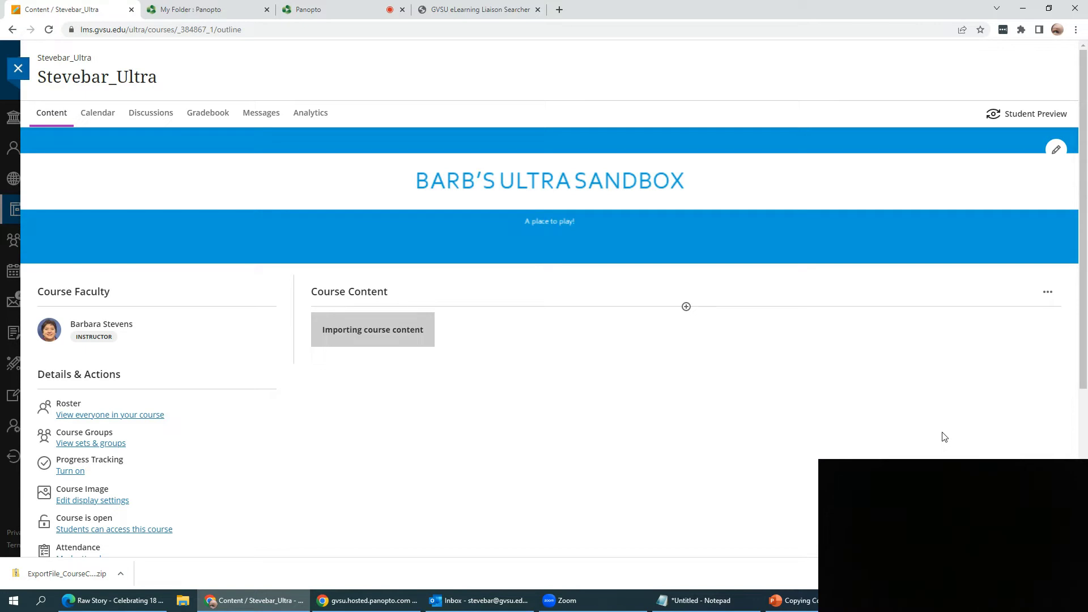
# - Return to Courses, open the Ultra Practice Test Course and start Copy Content for its Course Content area
pyautogui.click(17, 70)
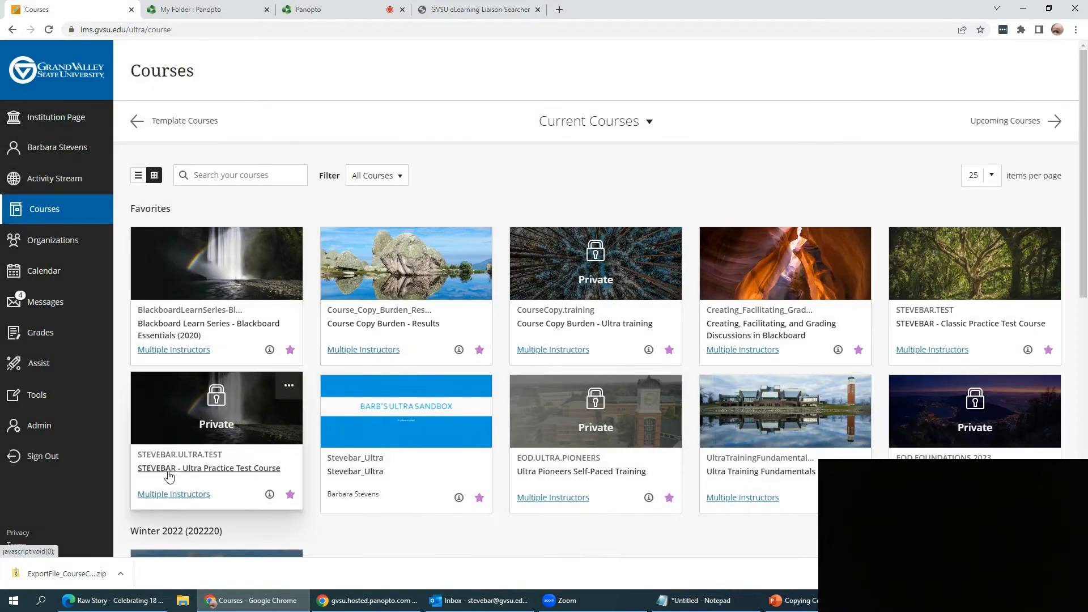
pyautogui.click(168, 469)
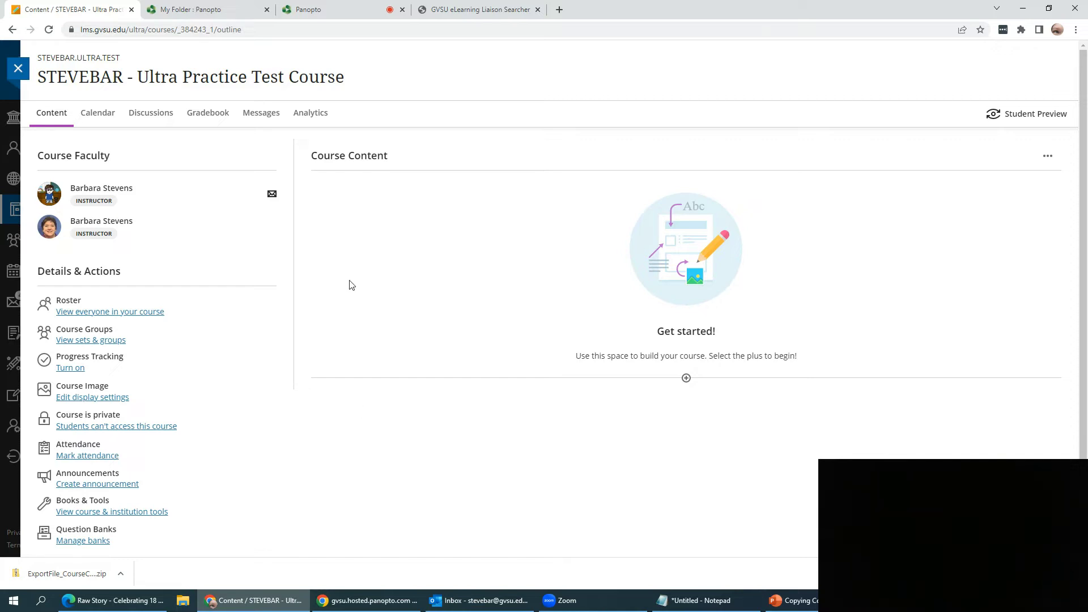
pyautogui.click(1048, 161)
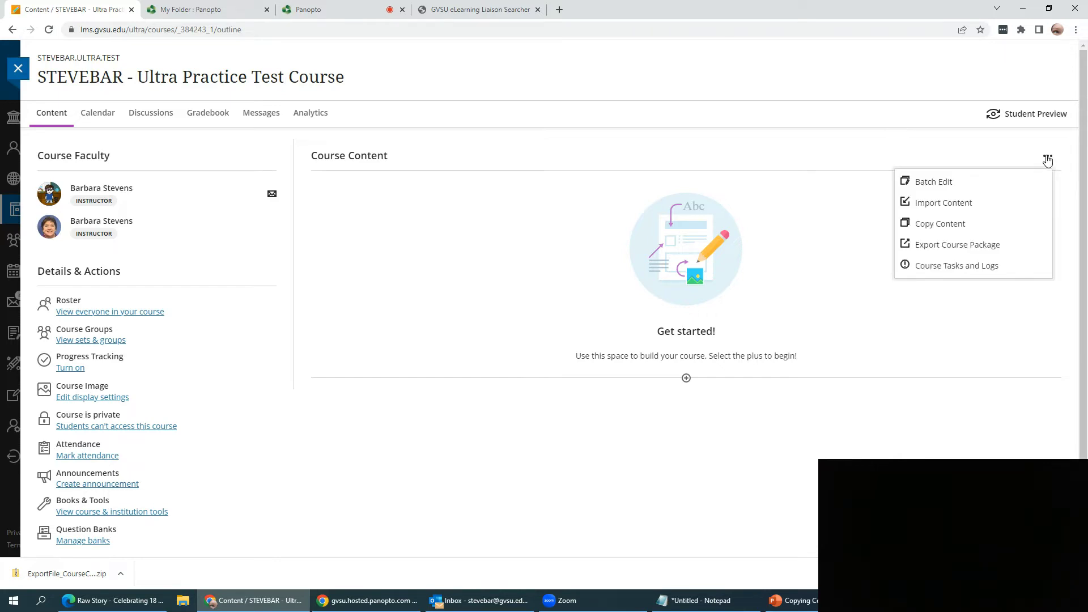
pyautogui.click(935, 225)
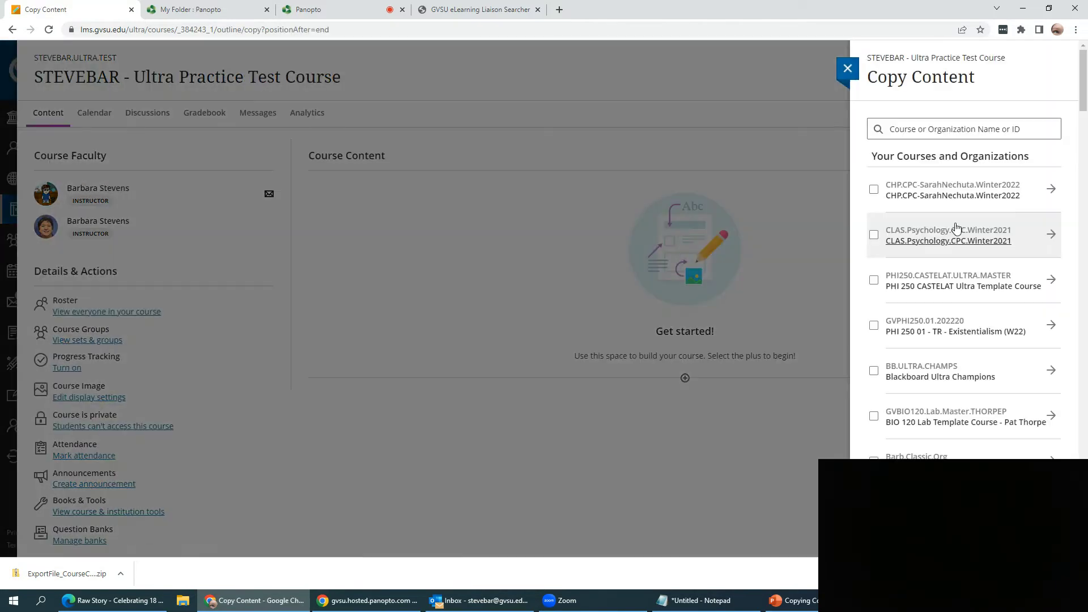
# - Find Course Copy Burden - Ultra training among the available courses and open it as the source to copy from
pyautogui.scroll(-5, 890, 291)
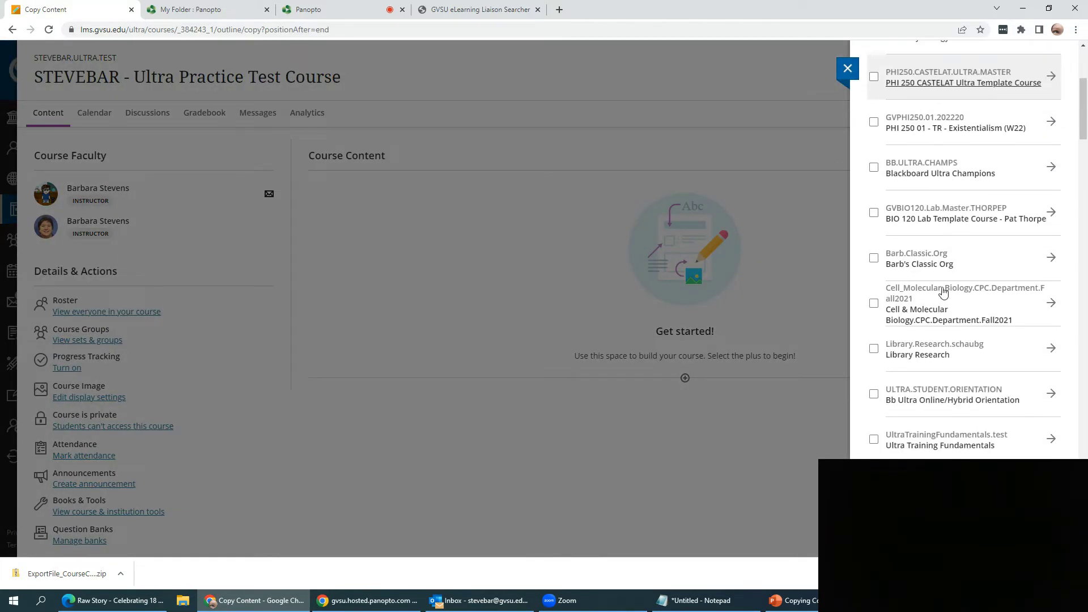
pyautogui.scroll(-1, 884, 293)
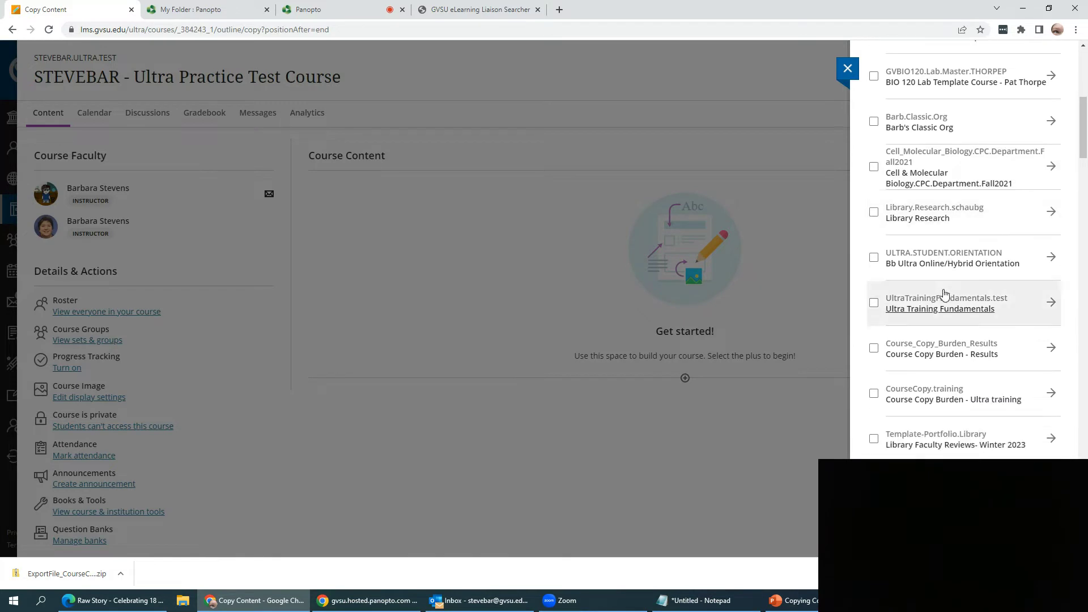
pyautogui.click(873, 395)
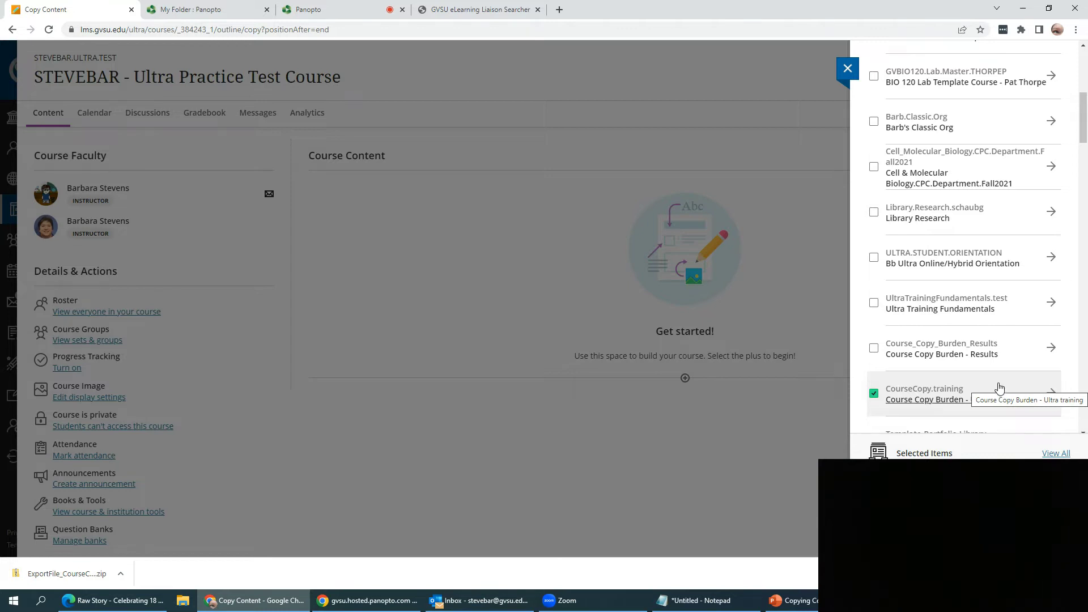
pyautogui.click(873, 395)
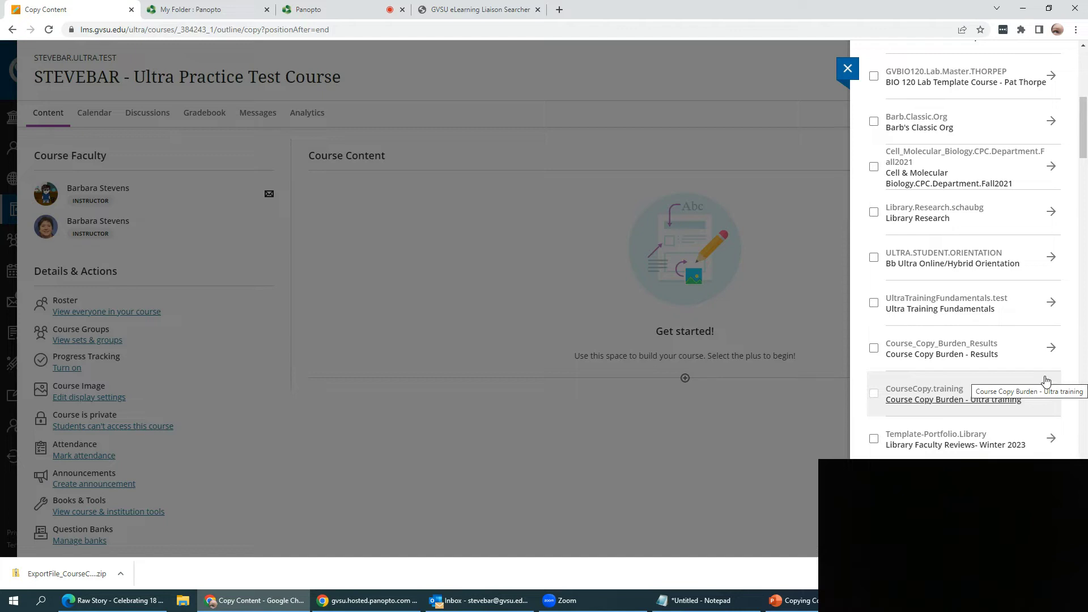
pyautogui.click(1051, 395)
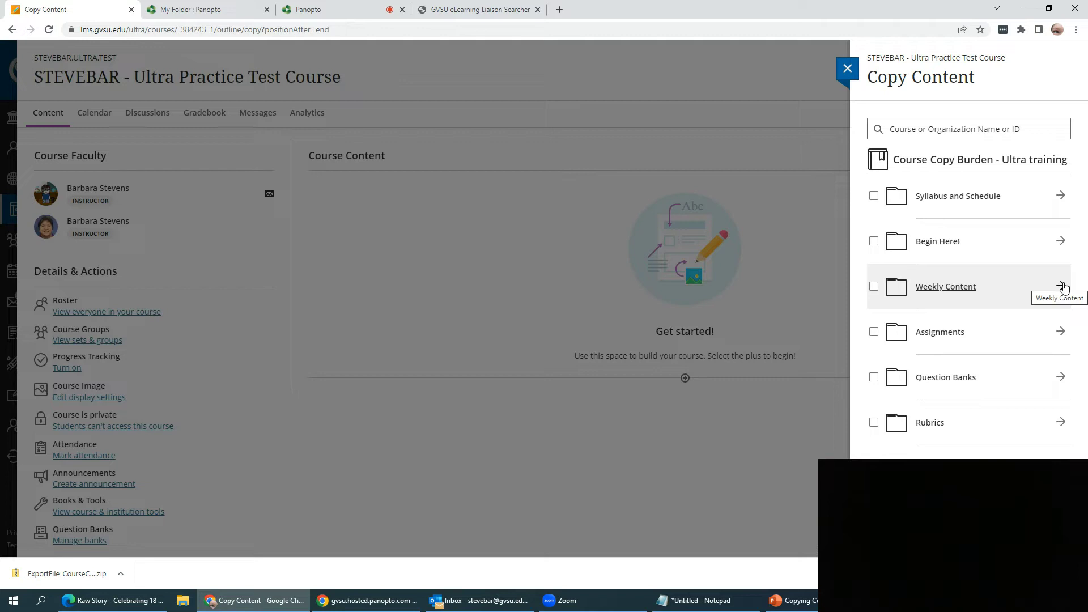
# - Copy only Learning Tasks and Part 1. Note to Students from the Week 1 folder of Weekly Content
pyautogui.click(1062, 287)
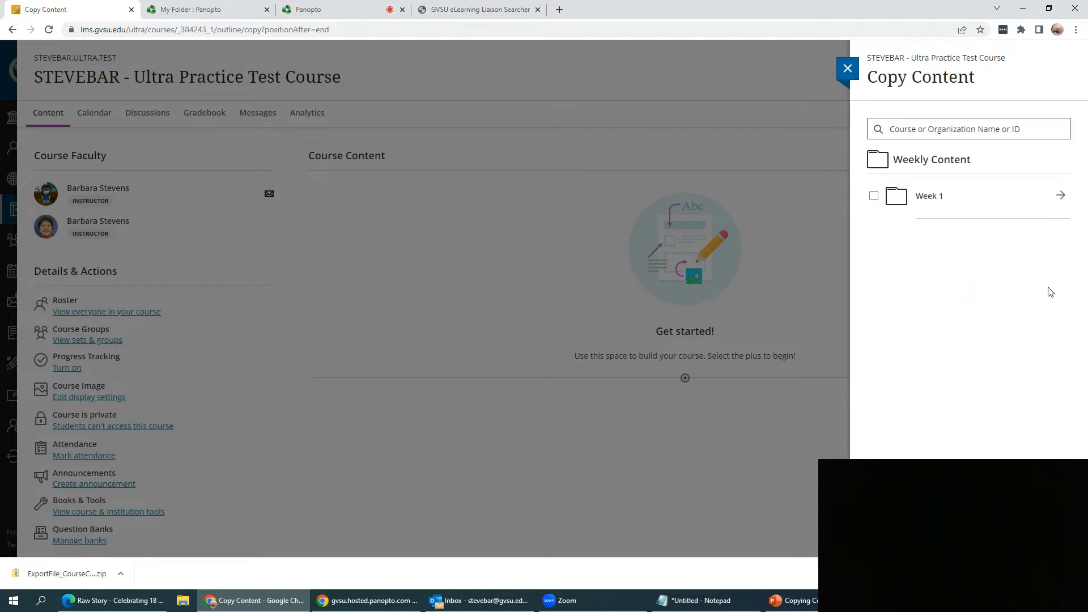
pyautogui.click(874, 196)
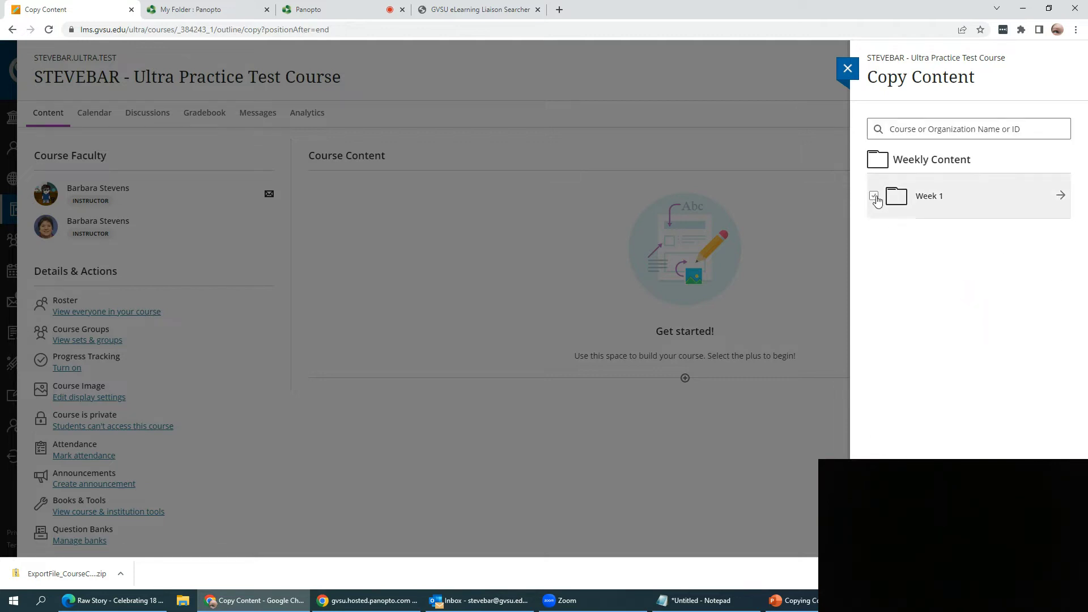
pyautogui.click(1060, 195)
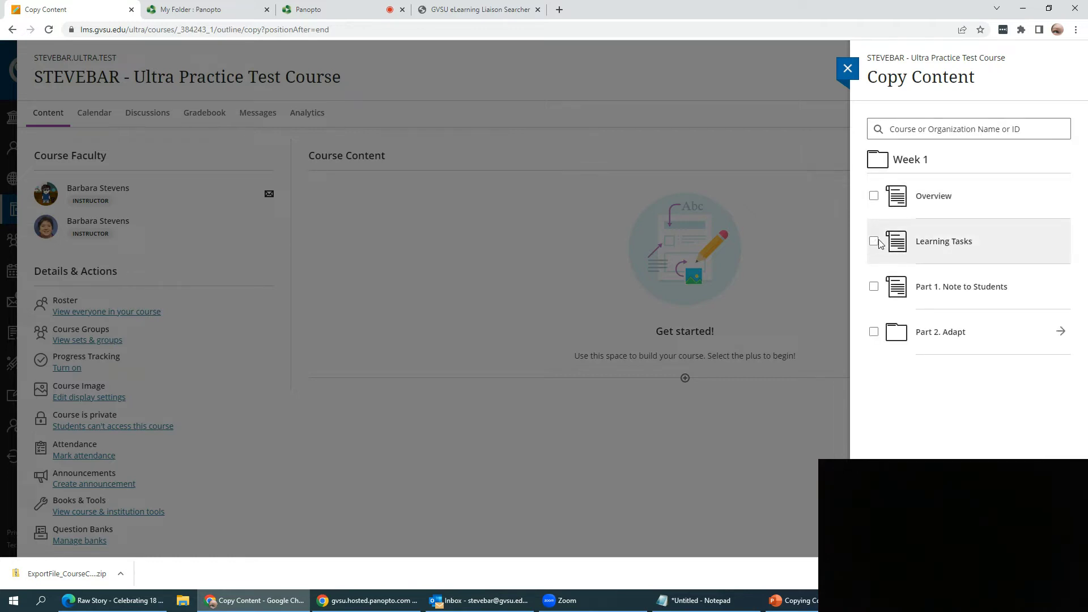
pyautogui.click(873, 241)
pyautogui.click(873, 286)
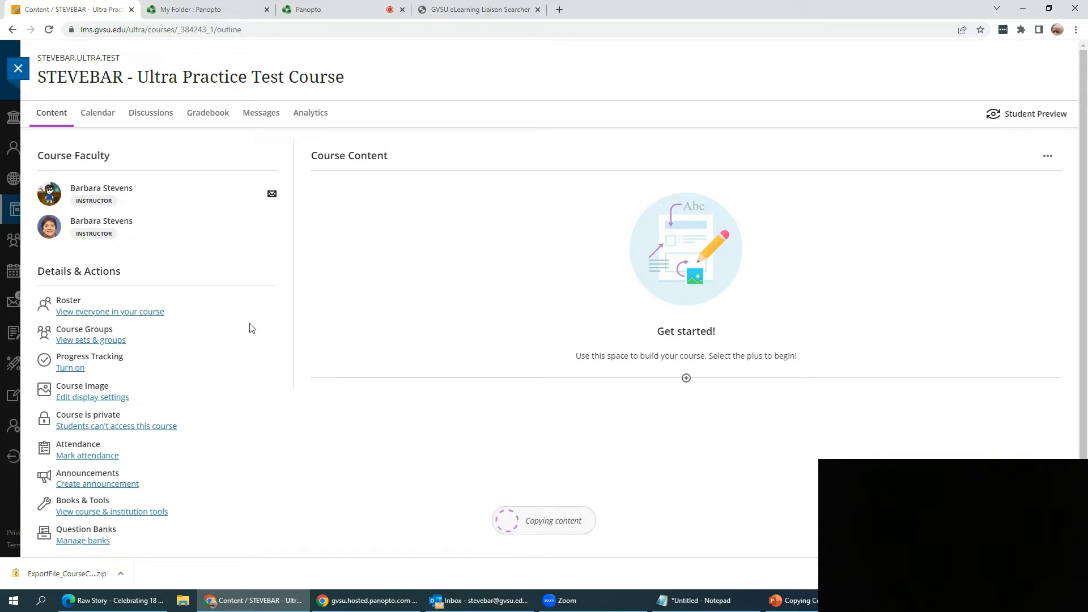
# - Open the Ultra sandbox course and review the Discussion Board entries in its Import Details, then close the report
pyautogui.click(17, 69)
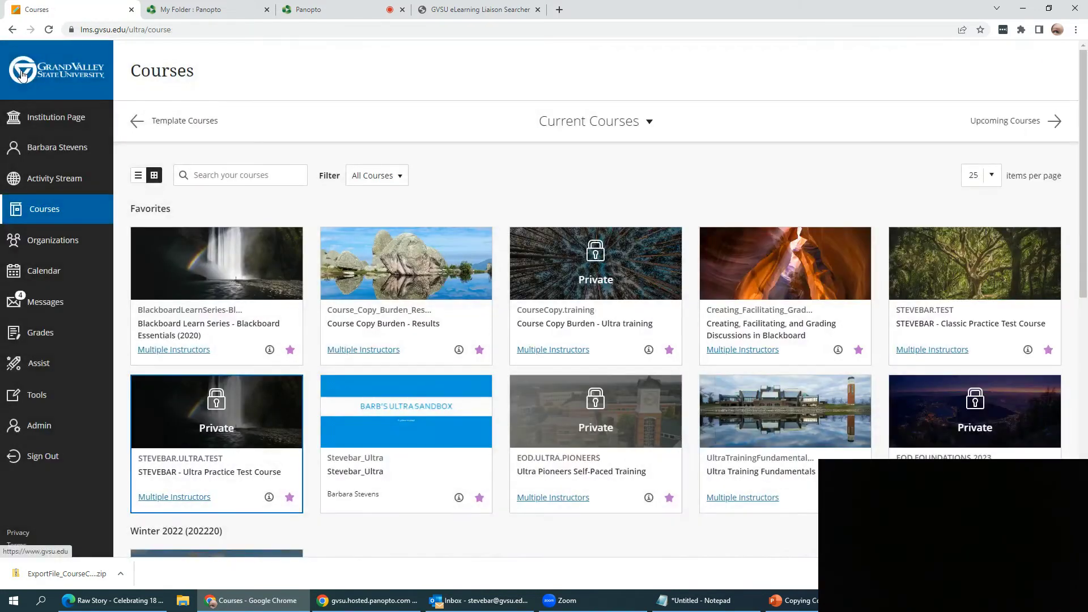
pyautogui.click(368, 453)
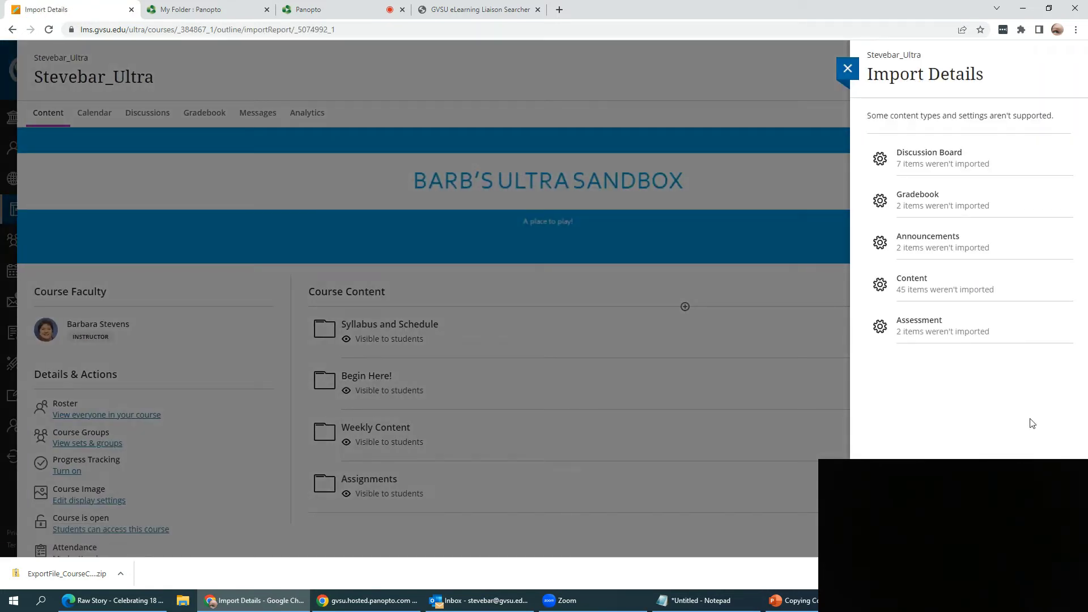
pyautogui.click(939, 159)
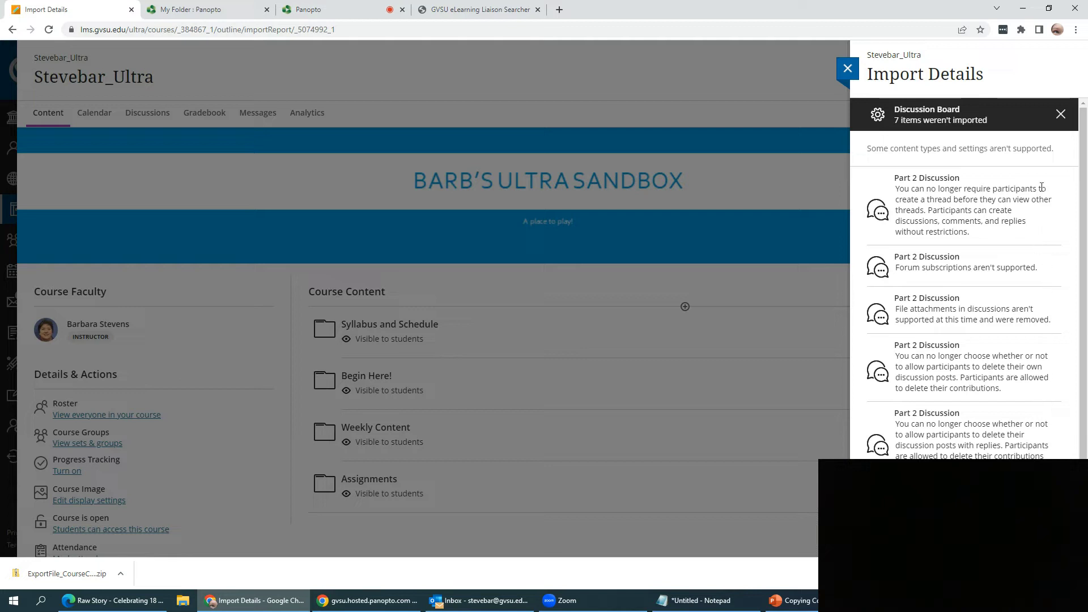
pyautogui.click(1060, 117)
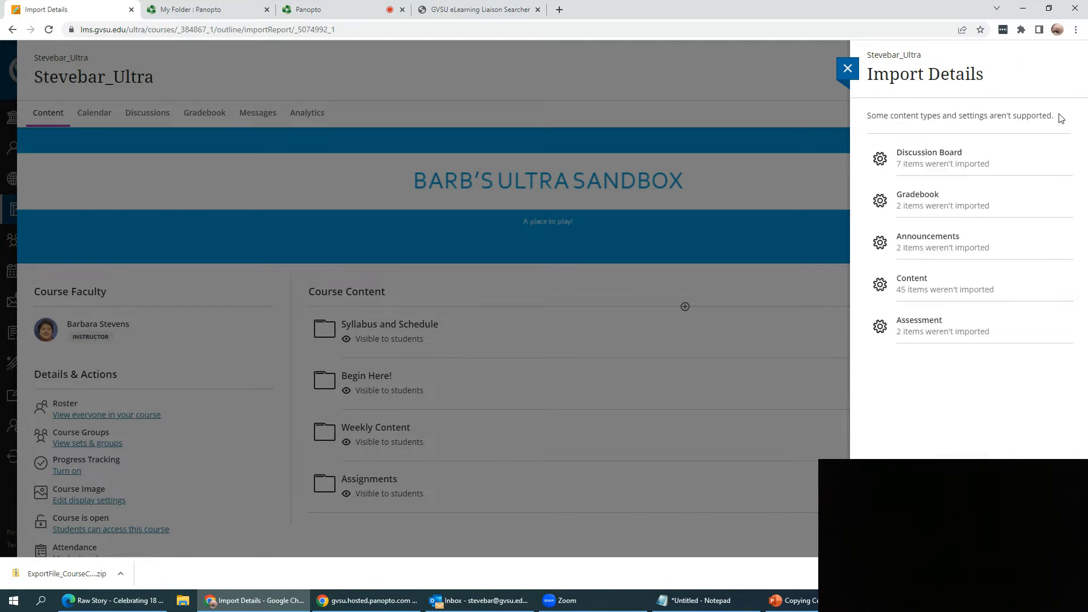
pyautogui.click(847, 71)
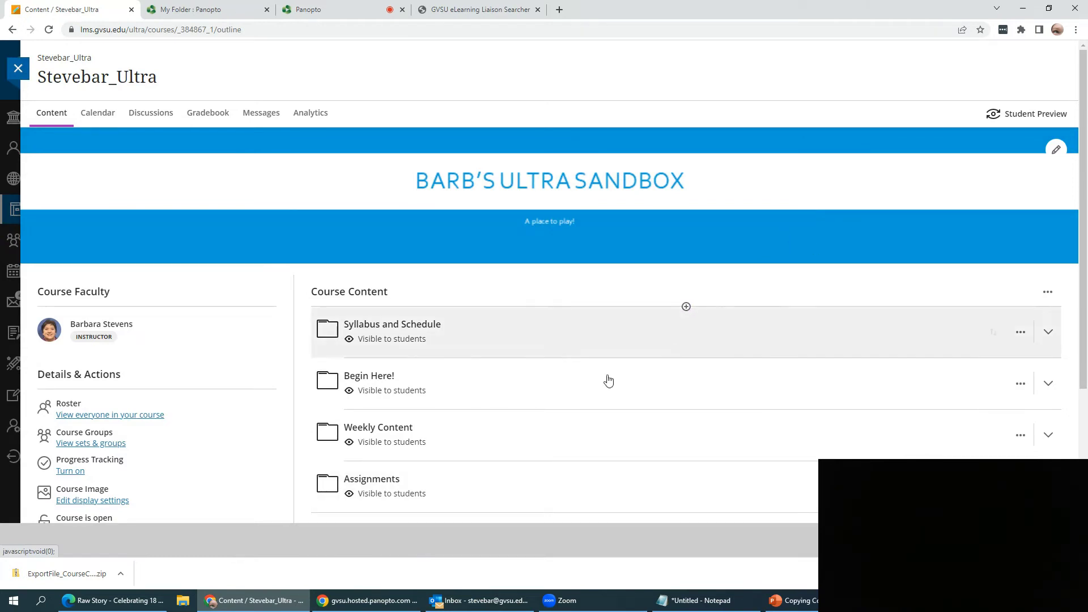
# - Examine how the imported Weekly Content and Week 1 items, including the Part 2. Adapt, Grow and Finalize folders, are structured
pyautogui.click(383, 434)
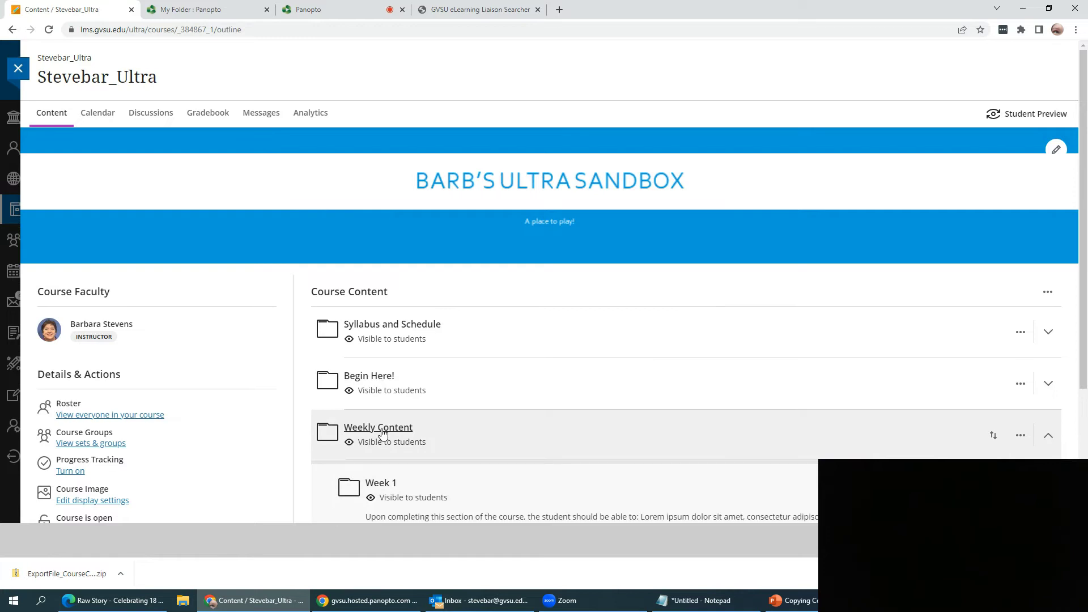
pyautogui.scroll(-4, 563, 368)
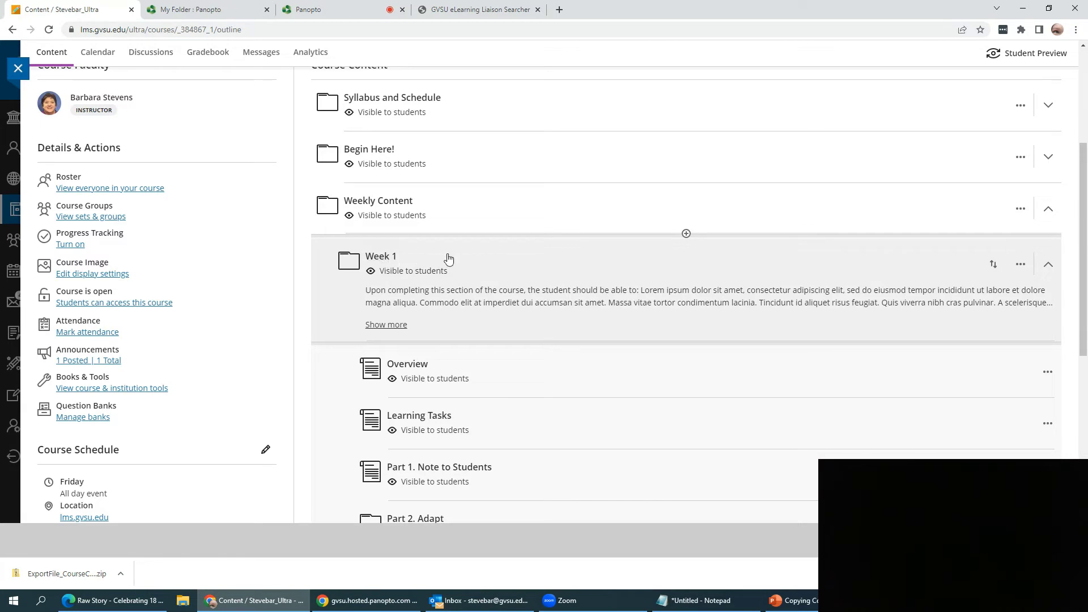
pyautogui.scroll(-3, 705, 254)
pyautogui.scroll(-2, 705, 255)
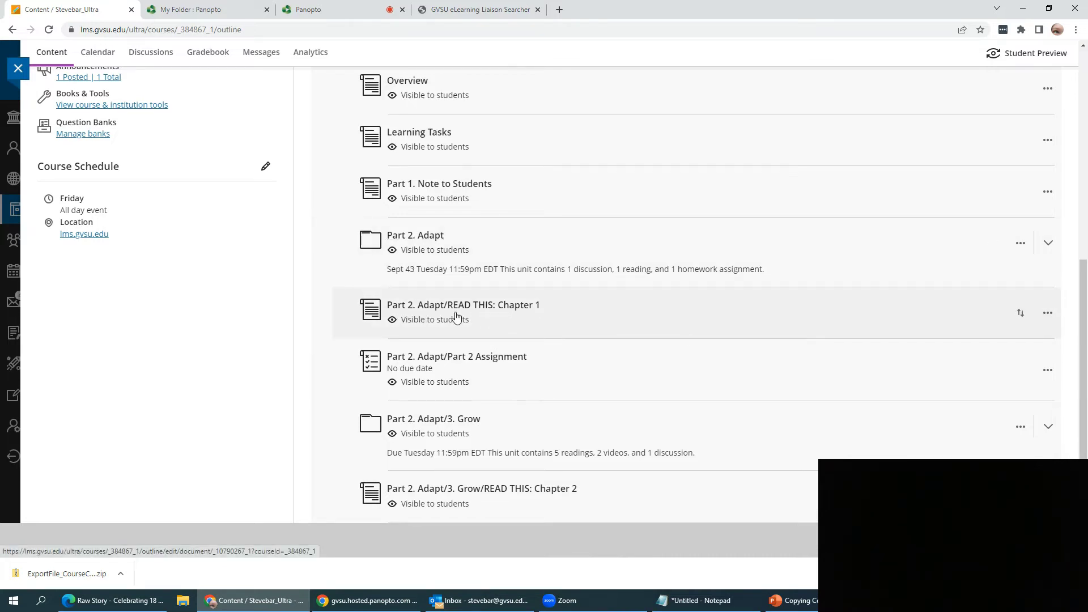
pyautogui.click(686, 287)
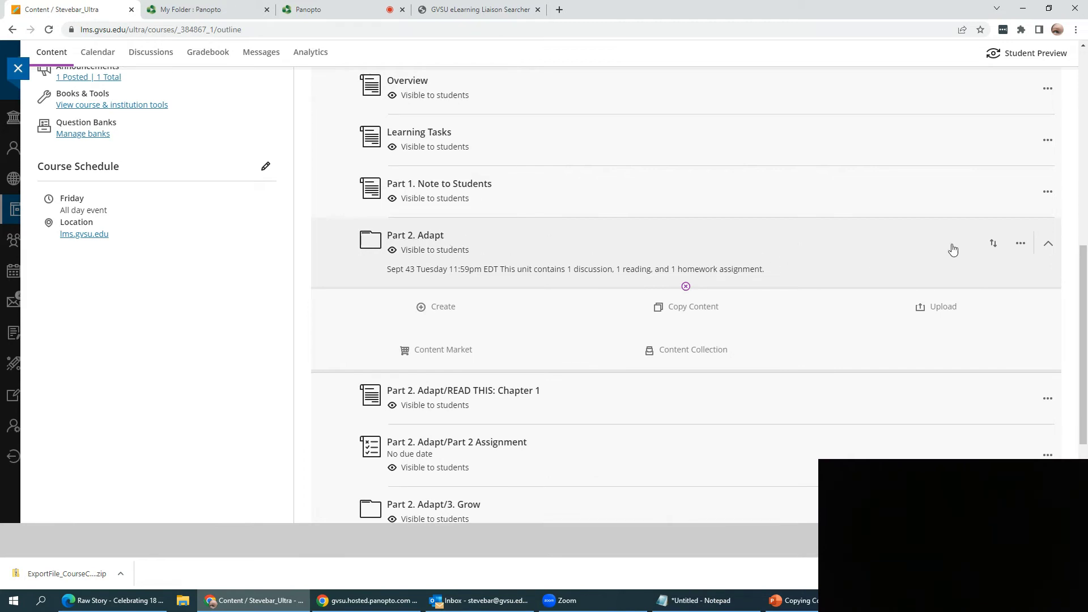
pyautogui.click(638, 260)
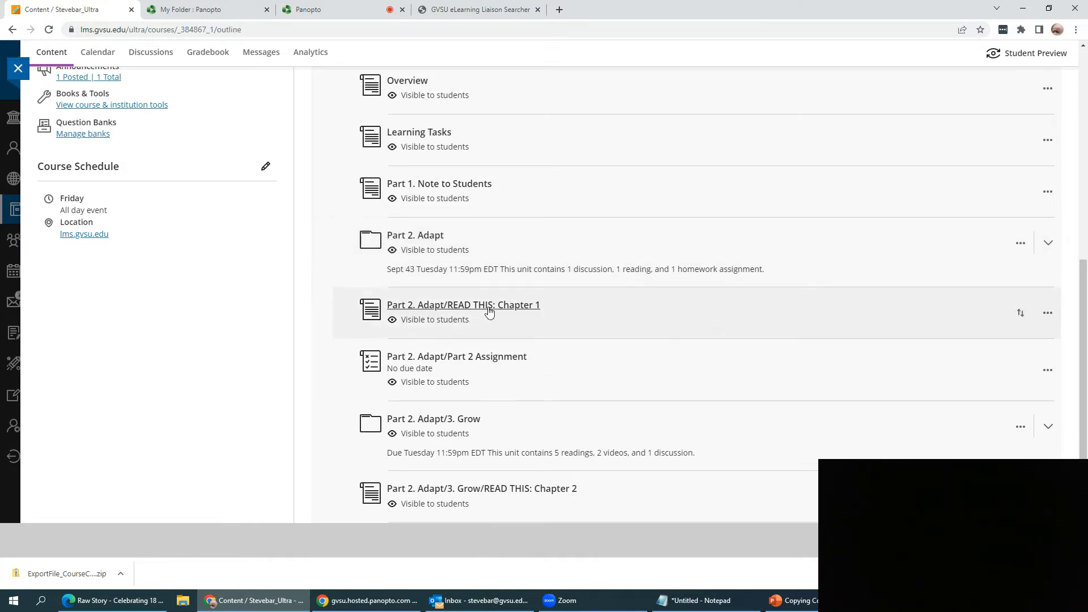
pyautogui.scroll(-2, 545, 357)
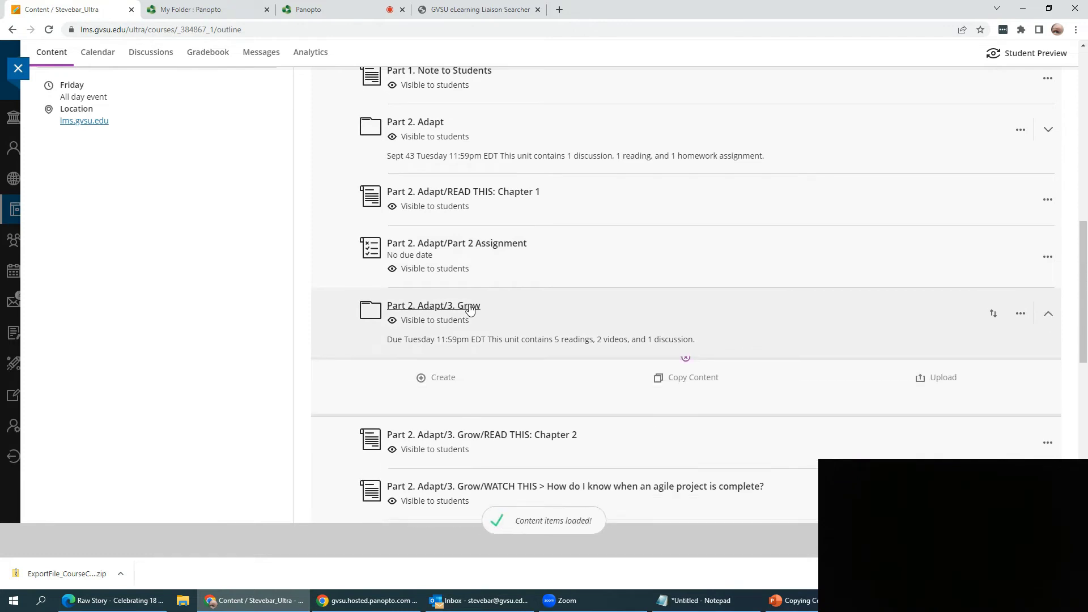
pyautogui.scroll(-4, 687, 274)
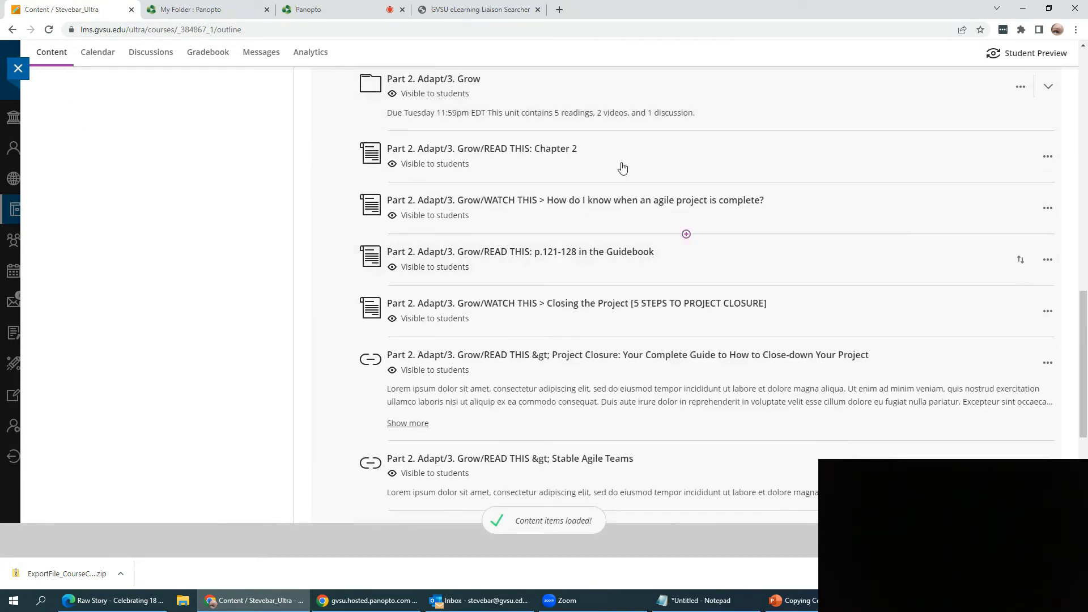
pyautogui.scroll(-4, 552, 317)
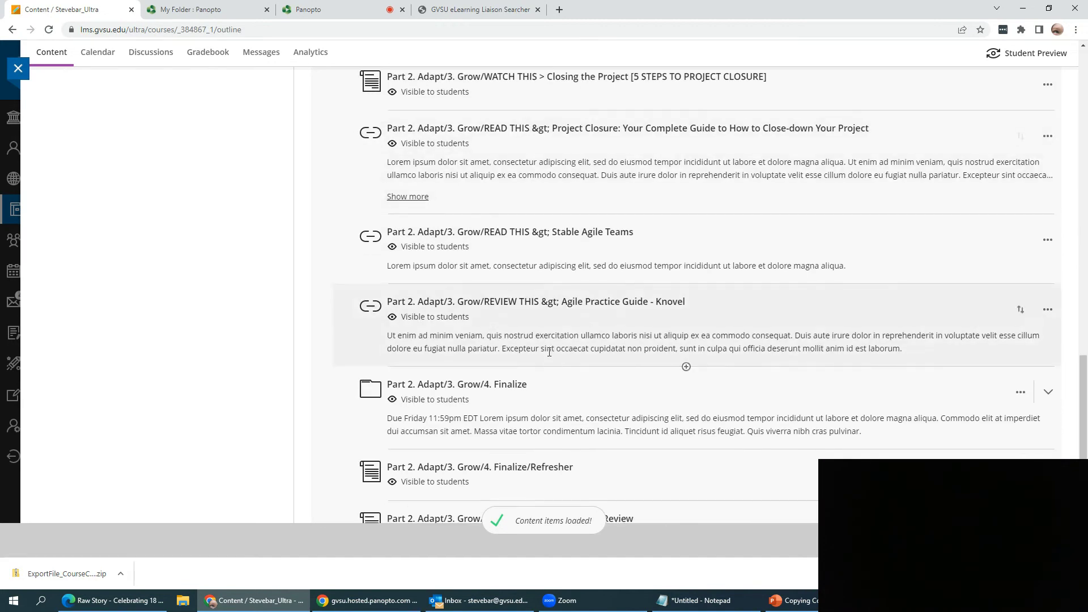
pyautogui.scroll(-3, 546, 374)
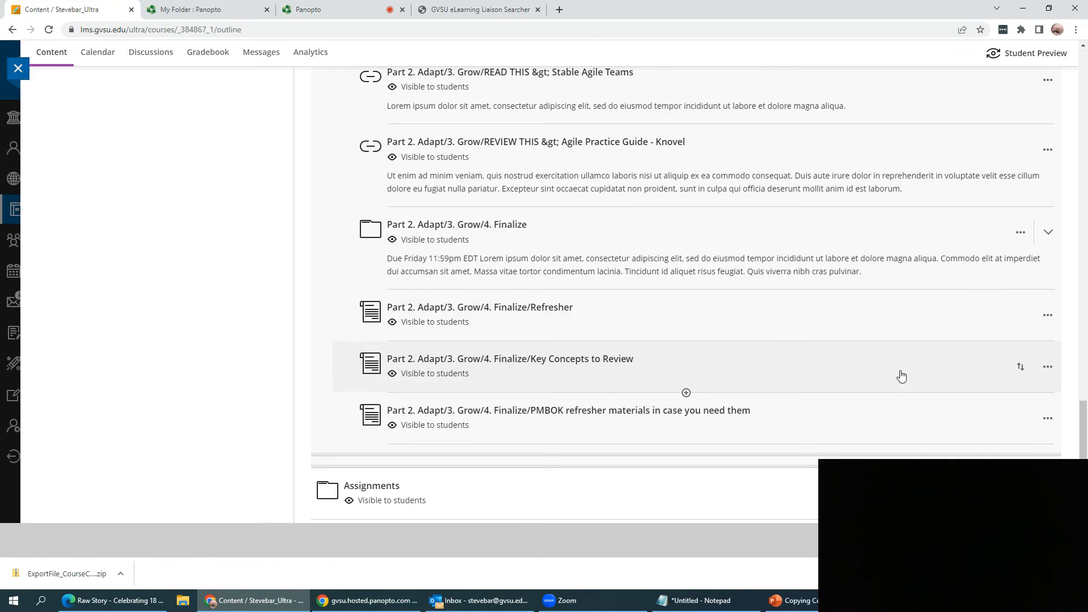
pyautogui.scroll(20, 901, 375)
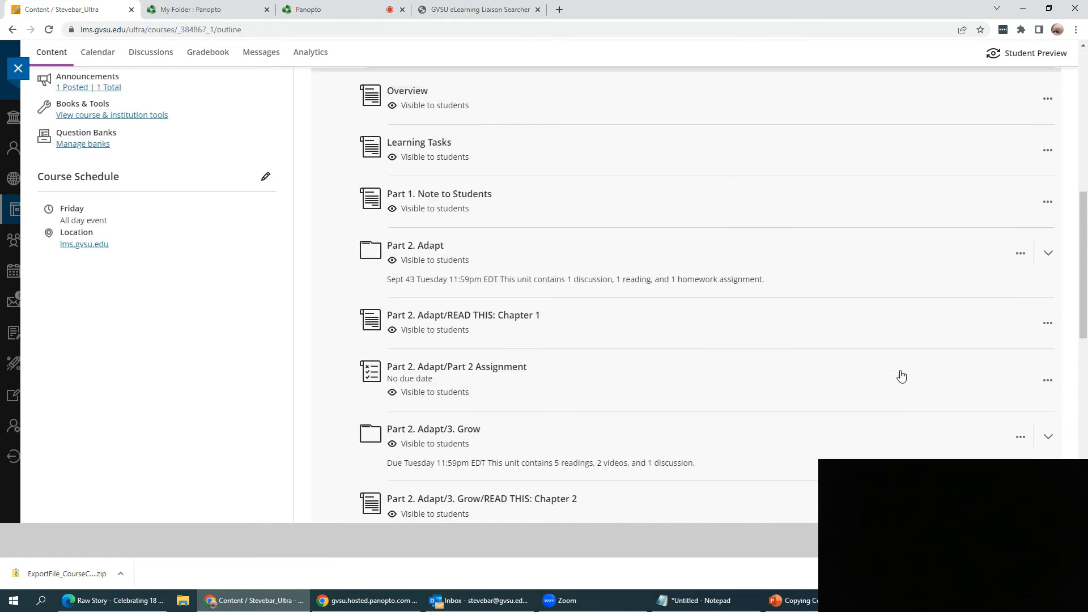
pyautogui.scroll(3, 900, 376)
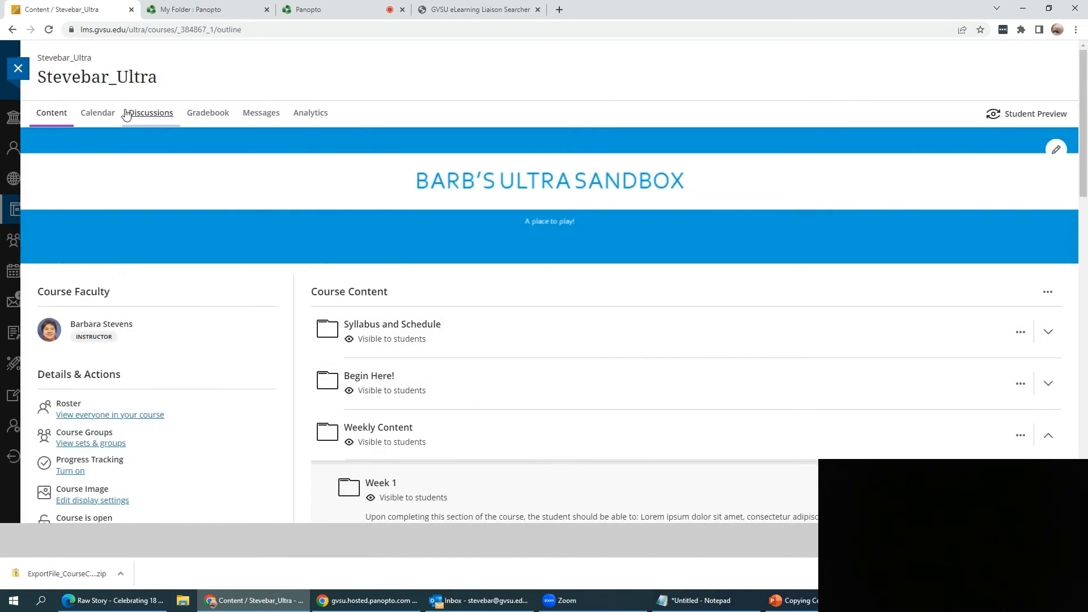
# - View the course's imported discussions, expanding and collapsing the Part 2 Discussion folder
pyautogui.click(146, 116)
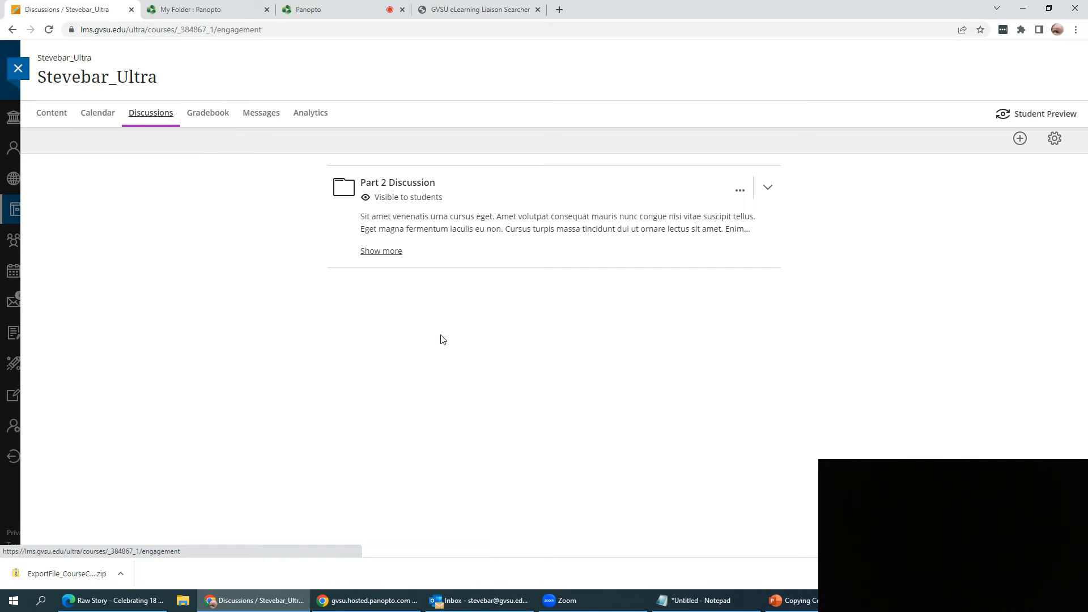
pyautogui.click(411, 186)
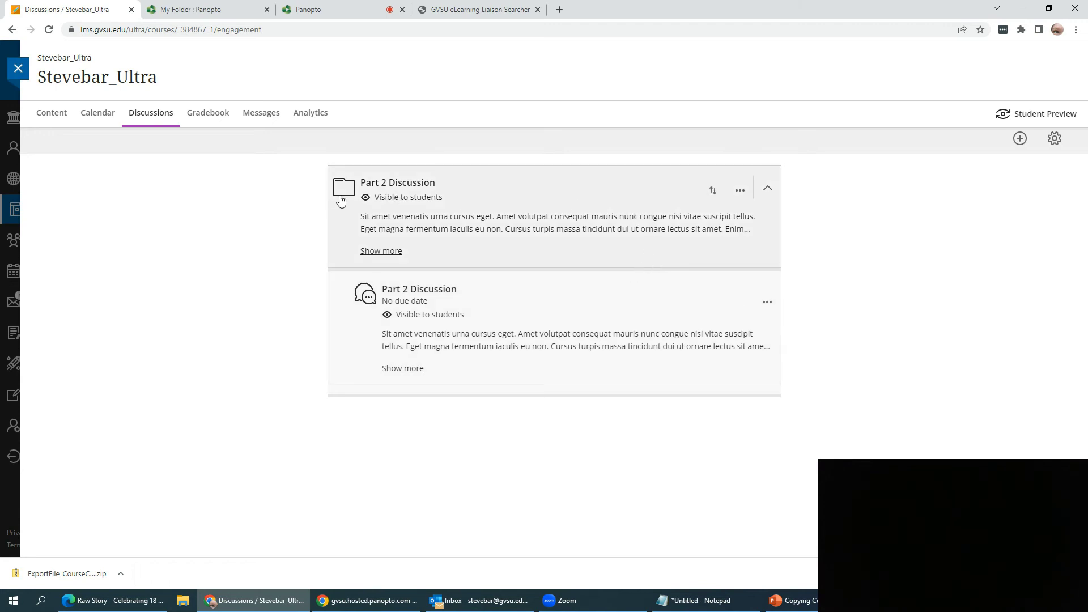
pyautogui.click(383, 185)
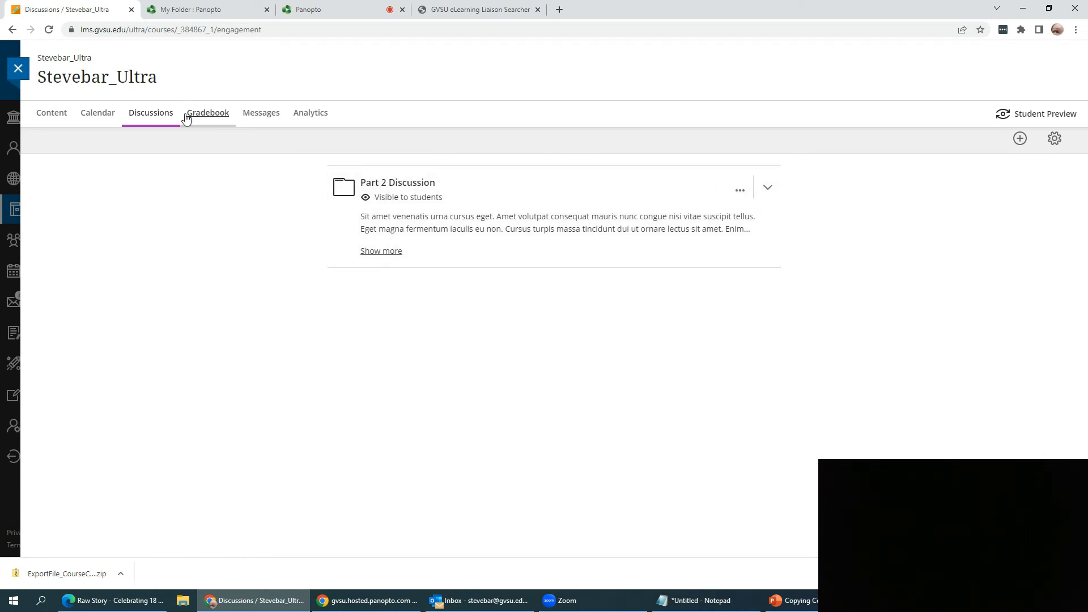
# - Open the Ultra Practice Test Course and batch-edit Learning Tasks and Part 1. Note to Students to make both visible to students
pyautogui.click(17, 69)
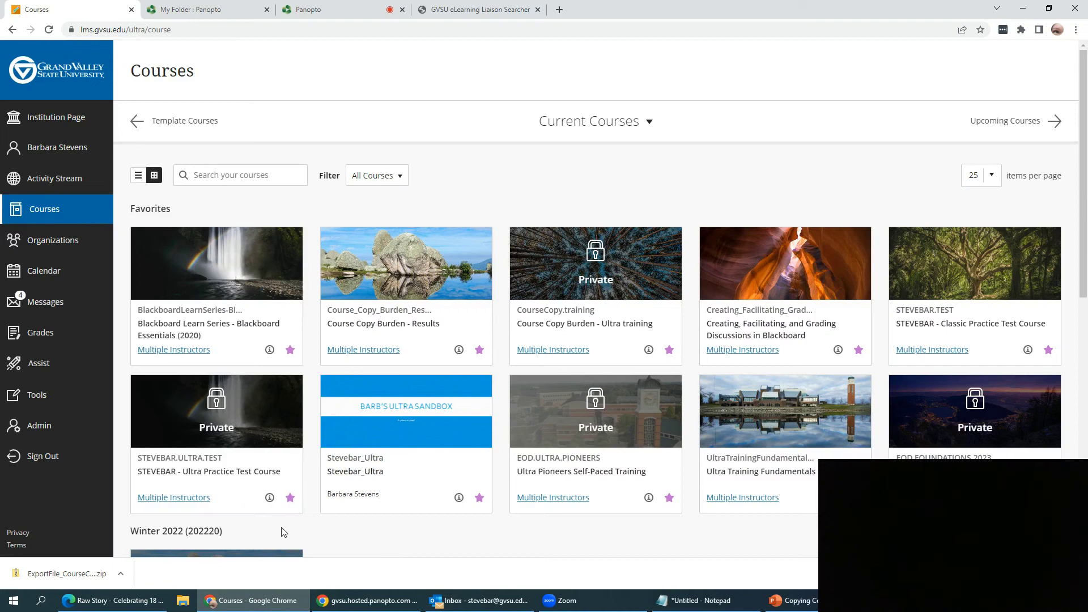
pyautogui.click(190, 472)
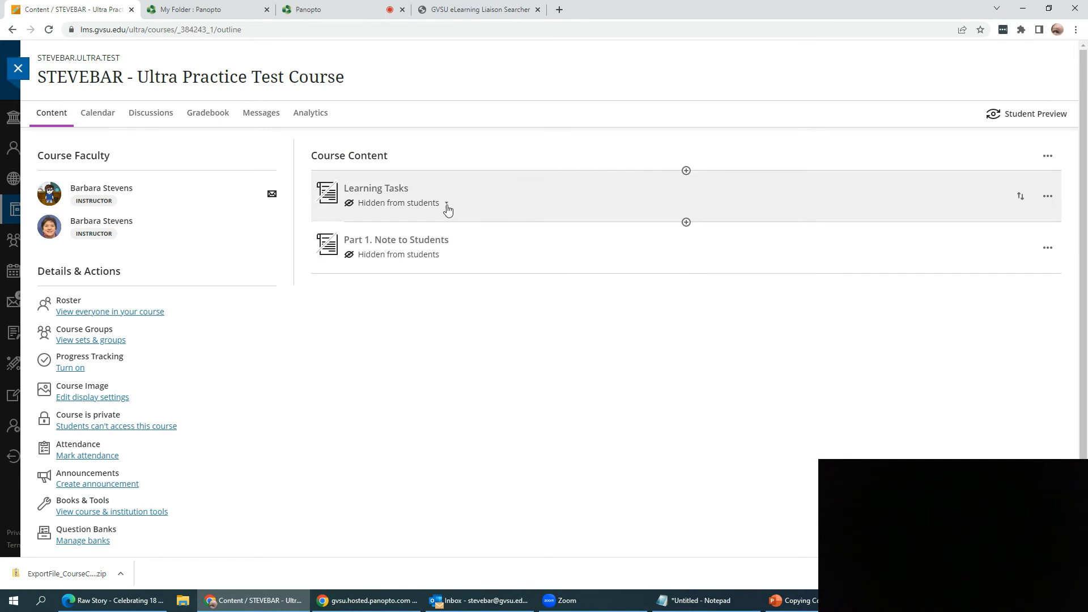
pyautogui.click(1045, 160)
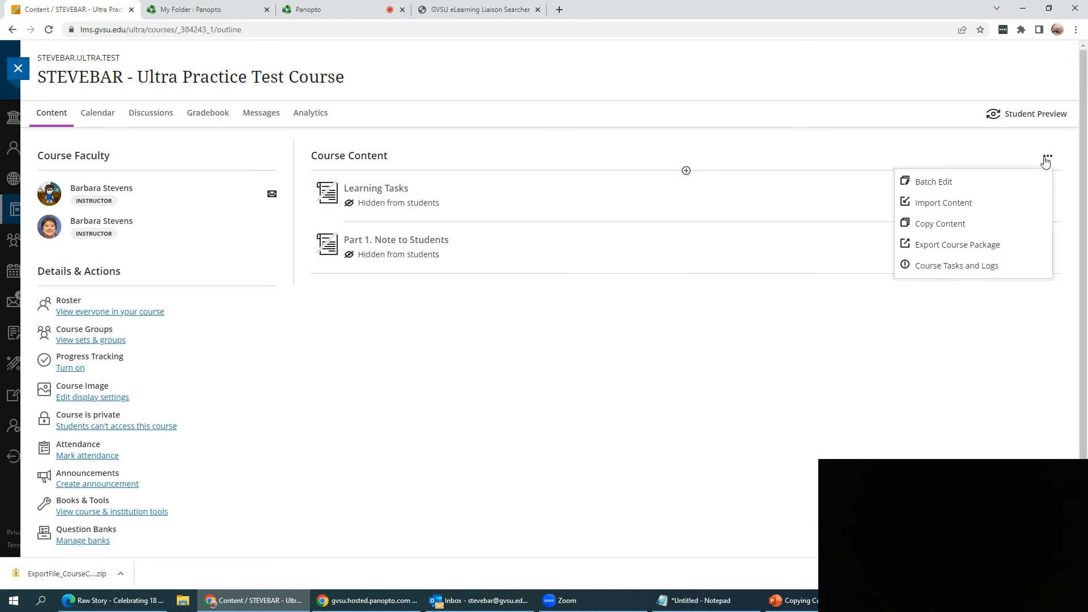
pyautogui.click(943, 179)
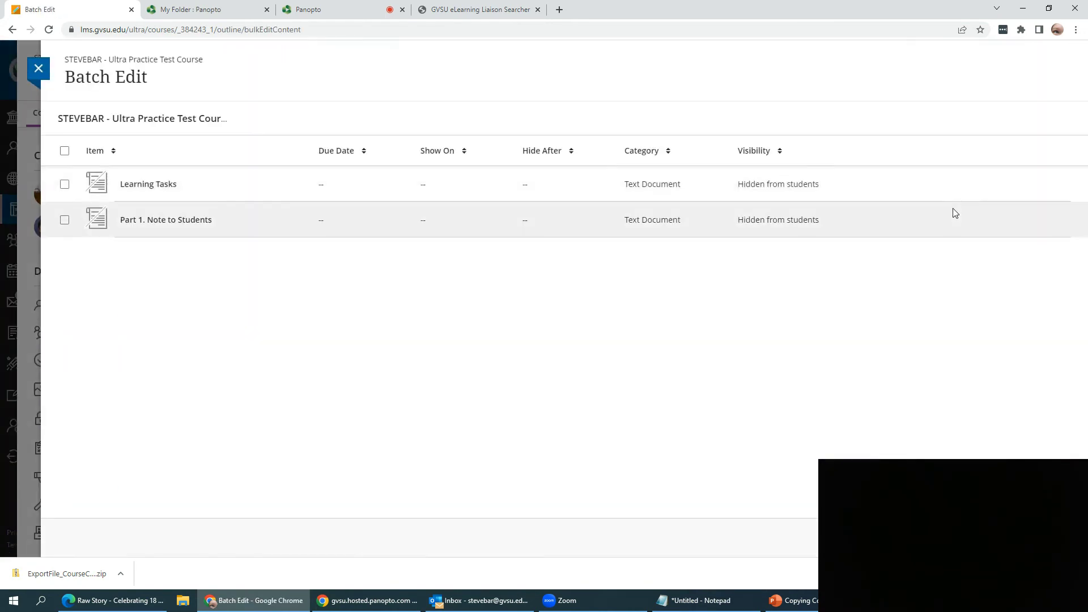
pyautogui.click(64, 150)
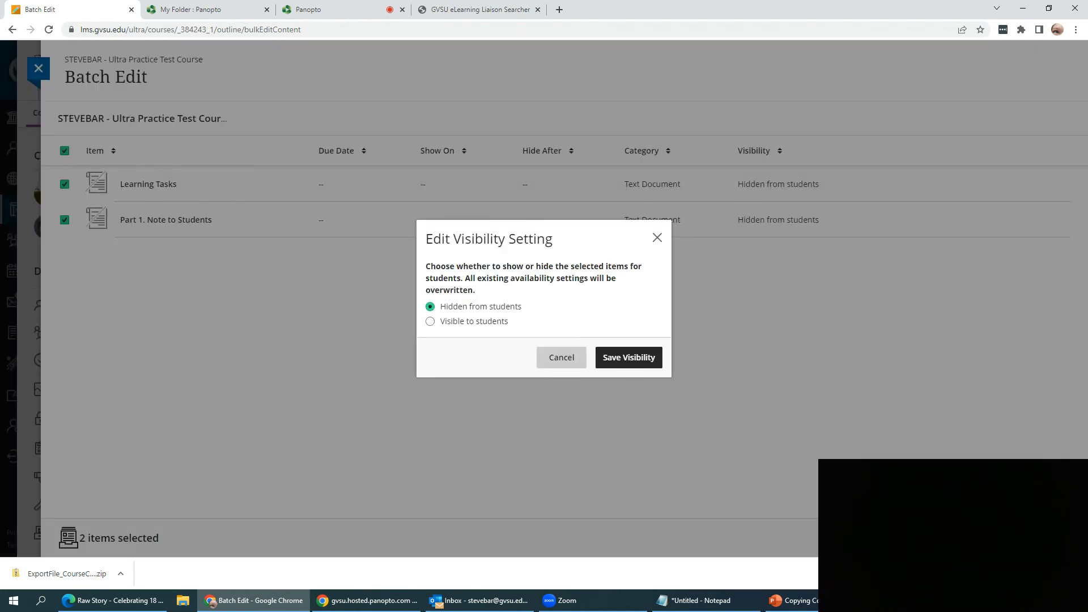
pyautogui.click(430, 321)
pyautogui.click(627, 359)
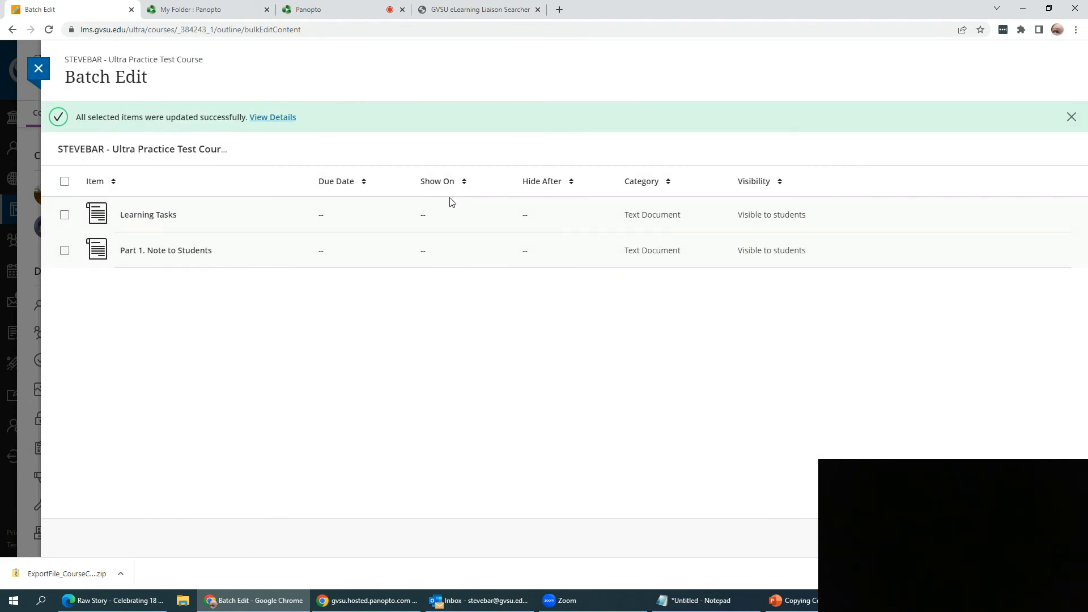
pyautogui.click(38, 70)
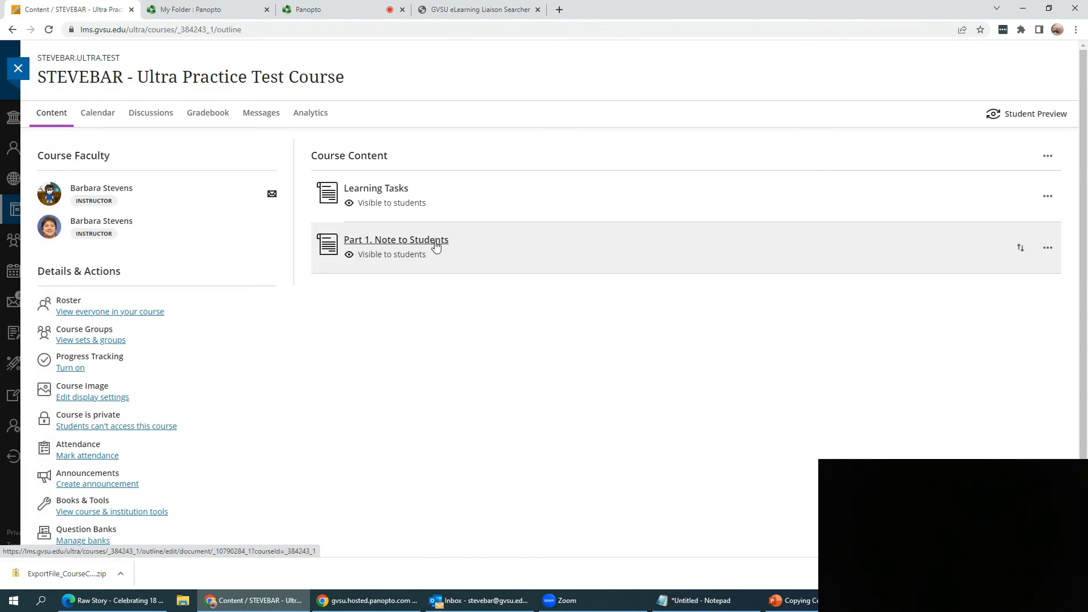
# - Review the copied Part 1. Note to Students document and the course's discussions, then return to the course list
pyautogui.click(436, 245)
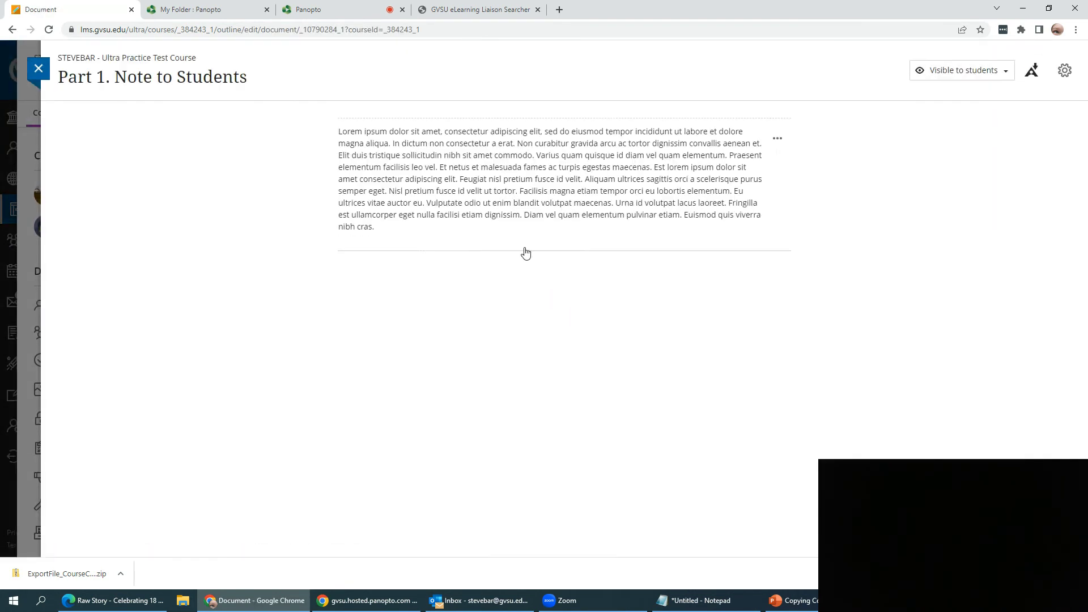
pyautogui.click(39, 80)
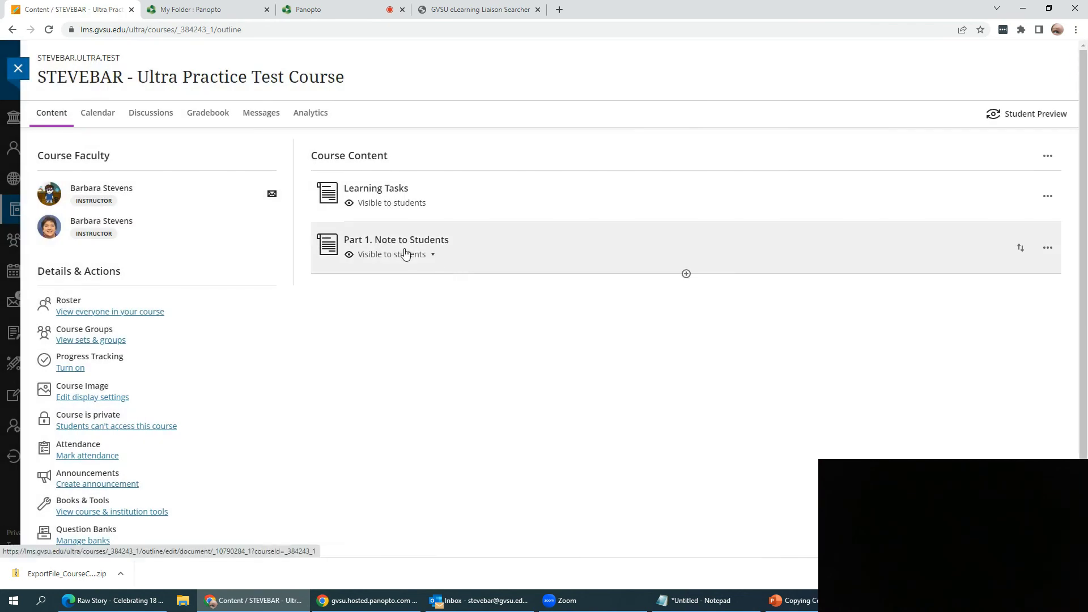
pyautogui.click(151, 115)
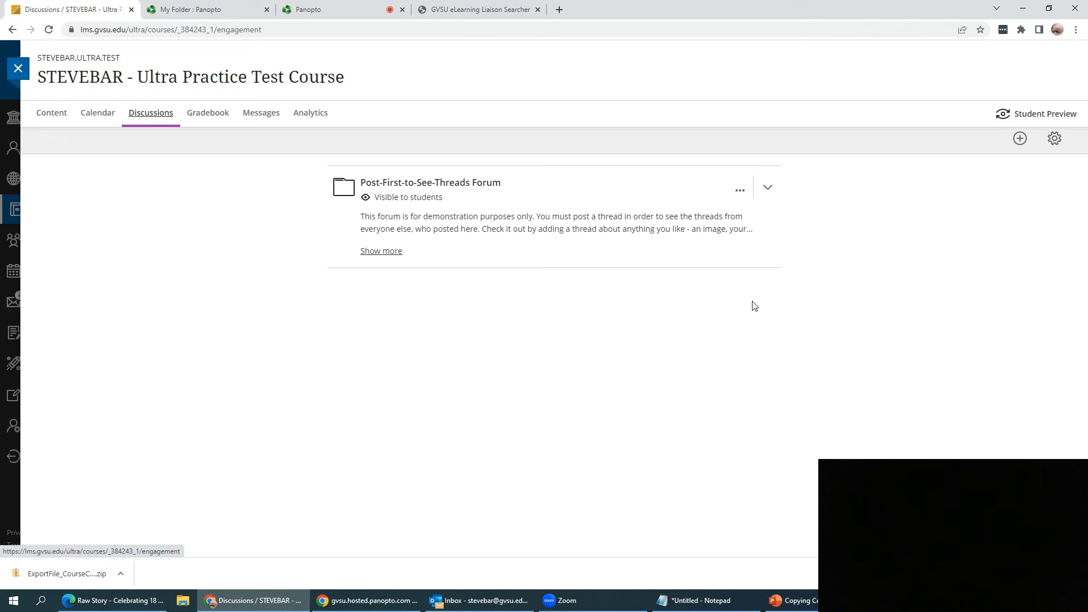
pyautogui.click(19, 71)
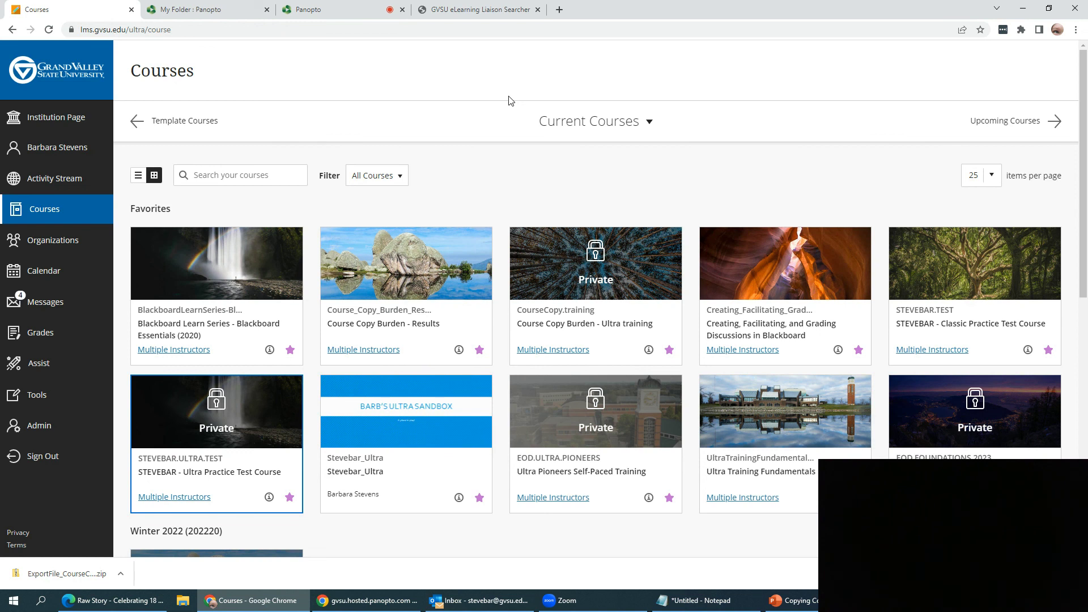
# - Switch to the GVSU eLearning Liaison Searcher and look up the liaisons for the Biomedical sciences department
pyautogui.click(473, 12)
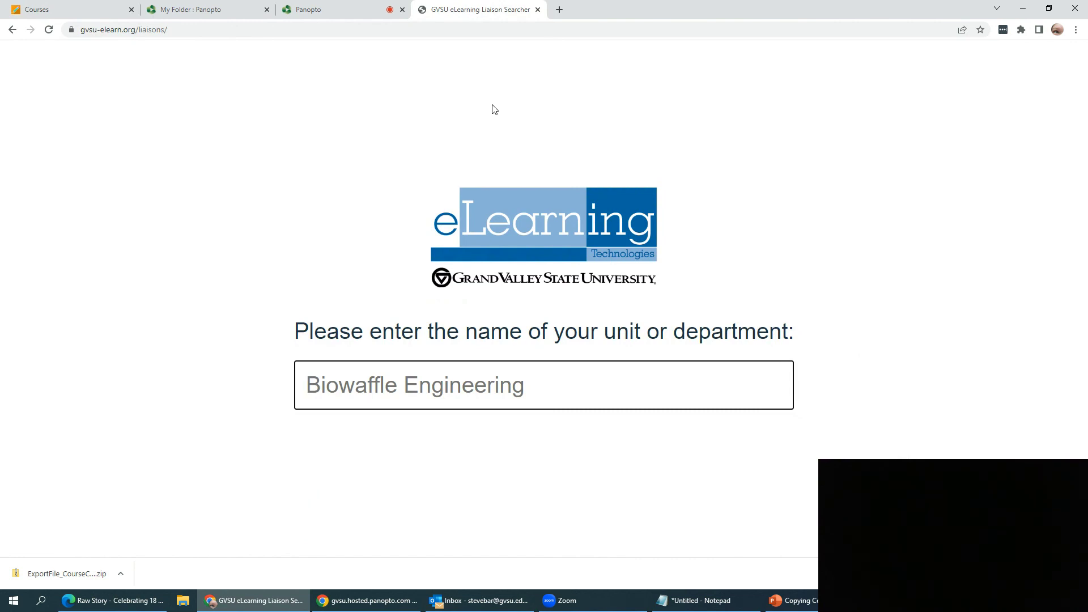
pyautogui.click(451, 375)
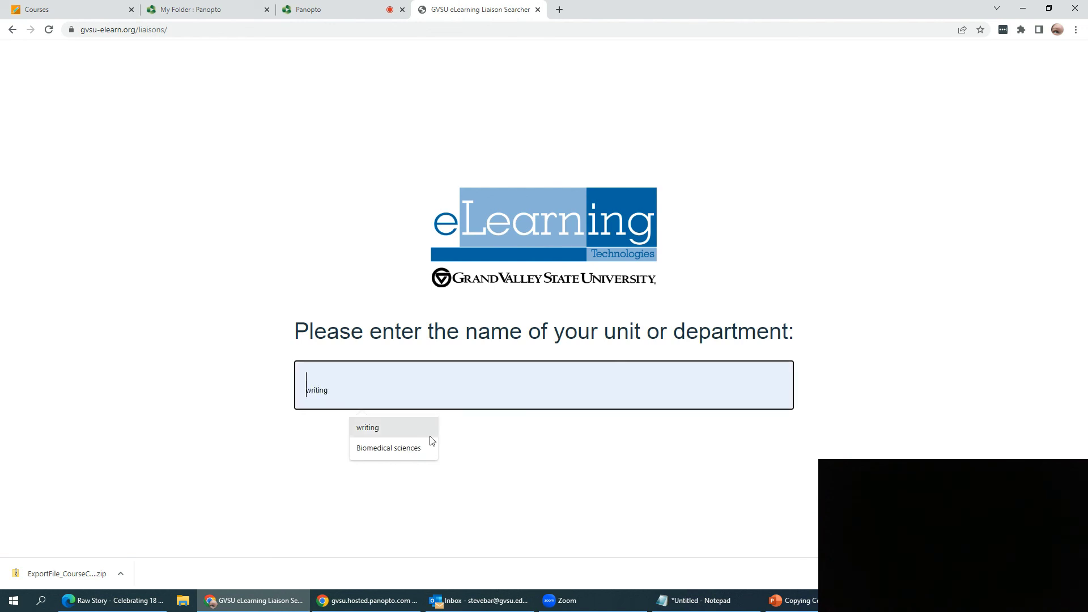
pyautogui.click(408, 448)
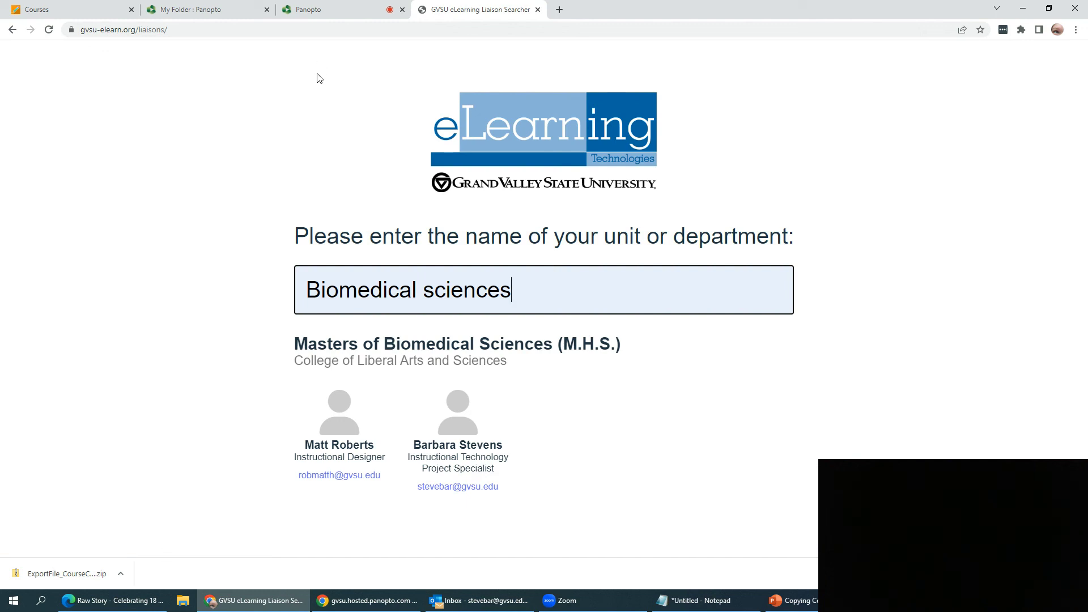
pyautogui.click(323, 12)
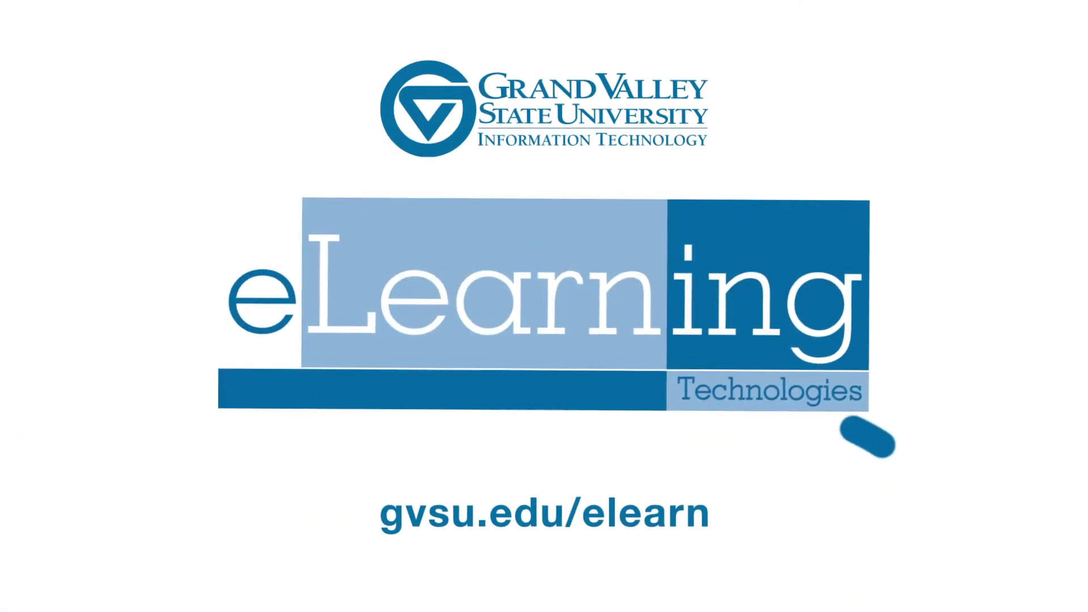